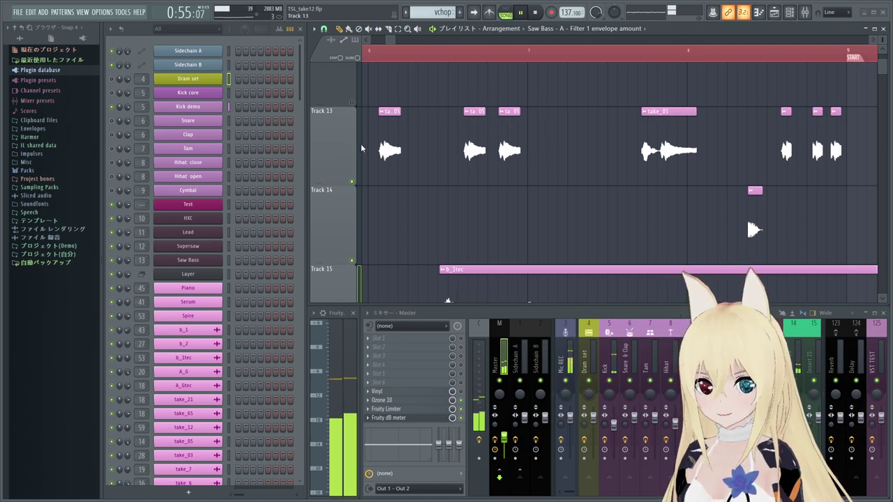
Look at the options for consolidating Track 13 to audio, and select the ファイル レンダリング folder in the browser
right_click(333, 109)
mouse_move(393, 267)
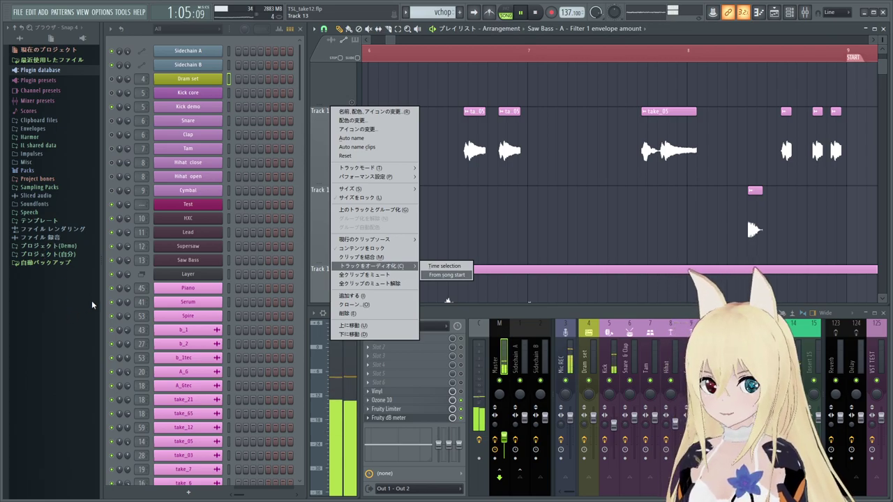
left_click(35, 308)
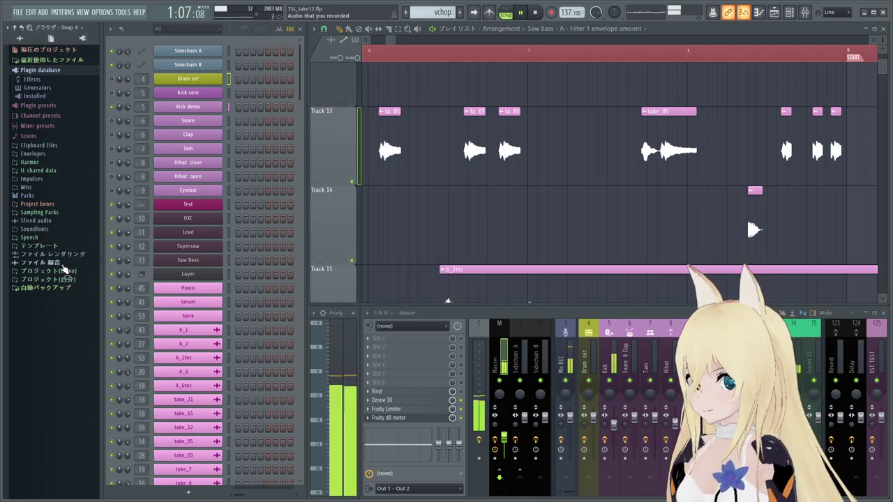
left_click(61, 256)
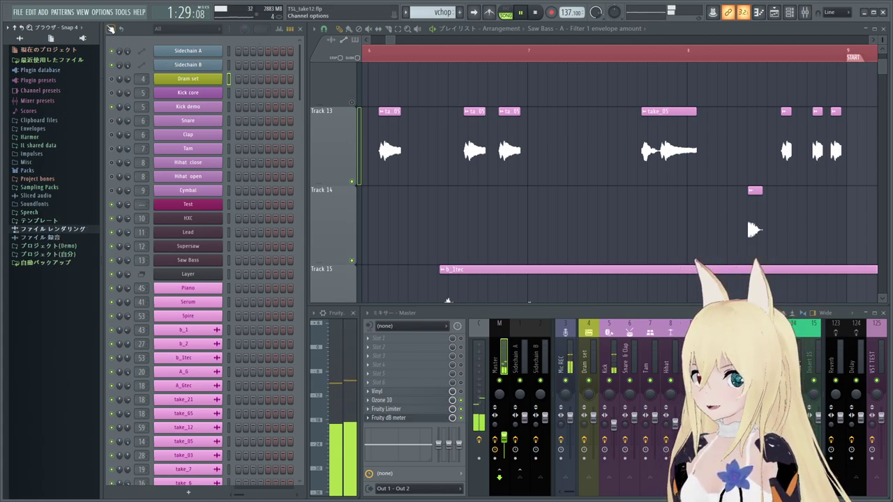
Review the MIDI, Audio, General, File and Project settings in turn
left_click(102, 12)
left_click(114, 32)
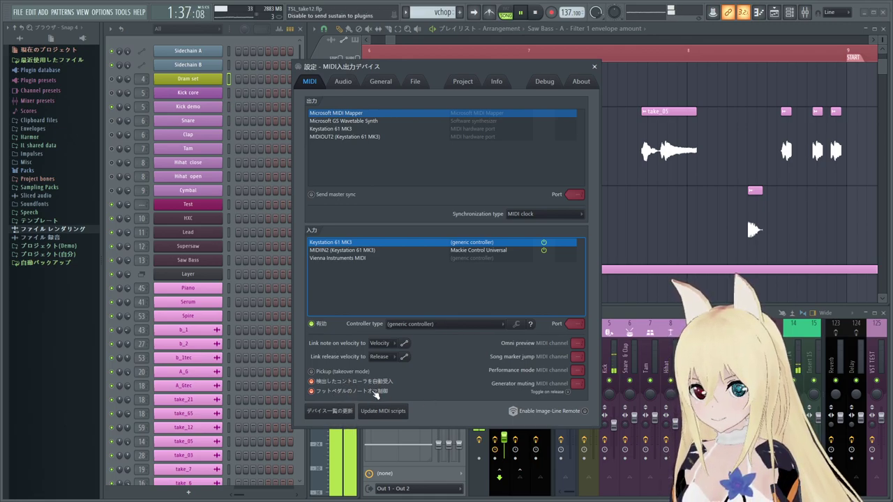
left_click(342, 82)
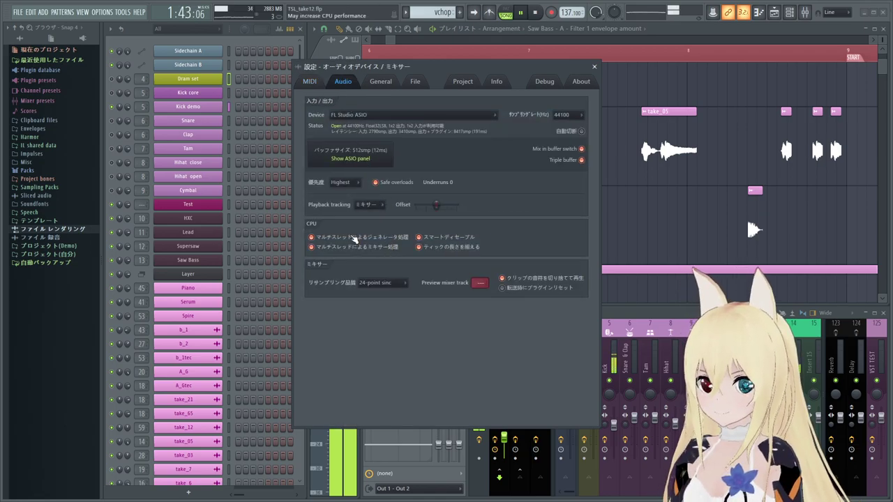
left_click(382, 82)
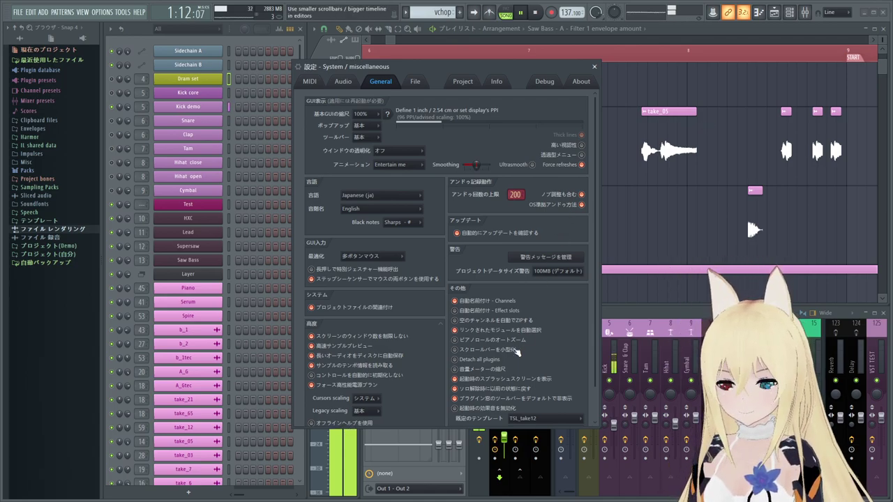
scroll(516, 354, "down", 1)
left_click(416, 83)
left_click(462, 83)
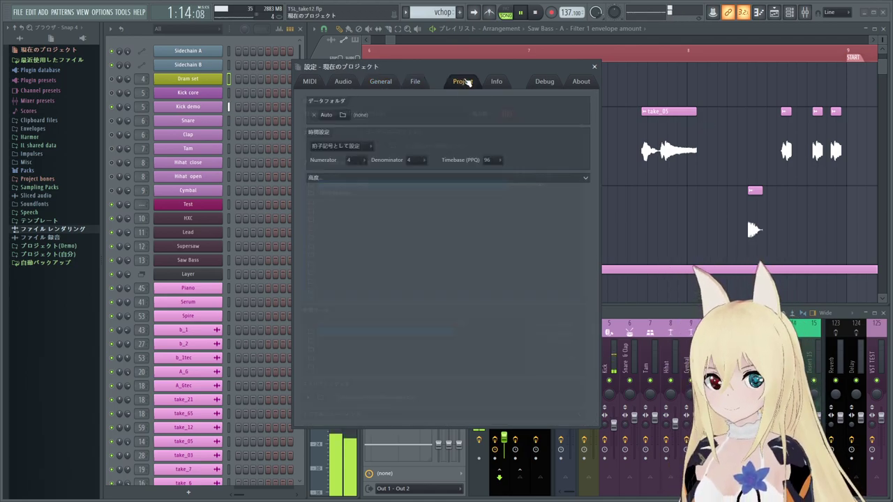
Turn off the OS準拠アンドゥ方法 undo option in the General settings and close the settings window
left_click(384, 83)
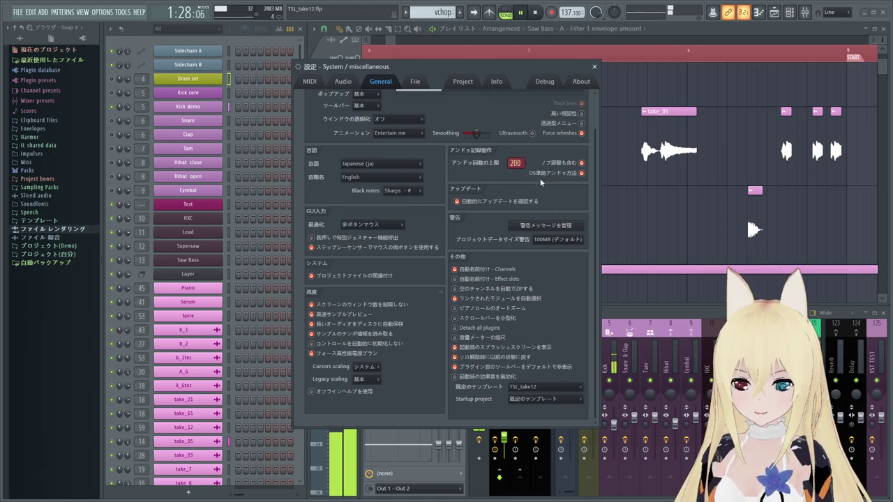
scroll(543, 191, "up", 1)
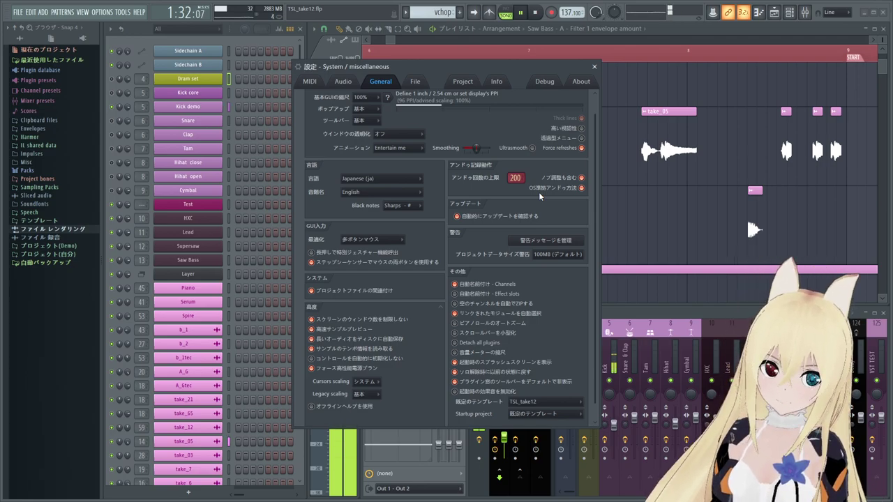
left_click(581, 187)
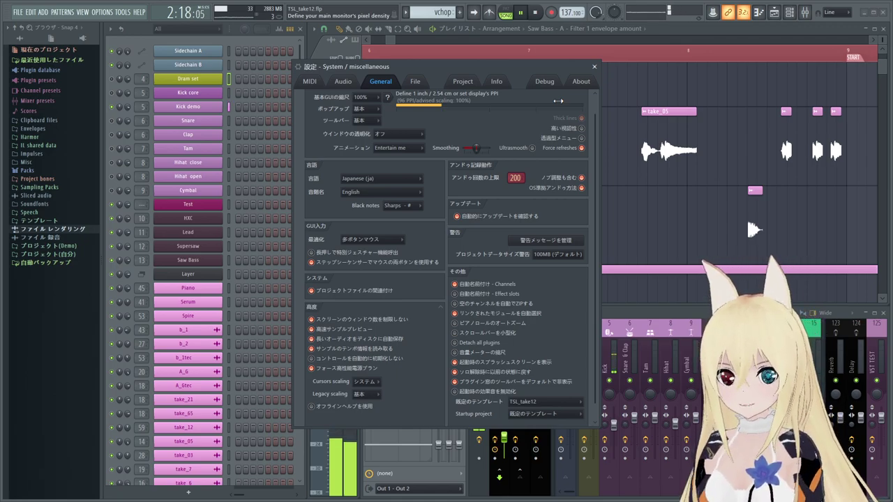
left_click_drag(544, 67, 410, 88)
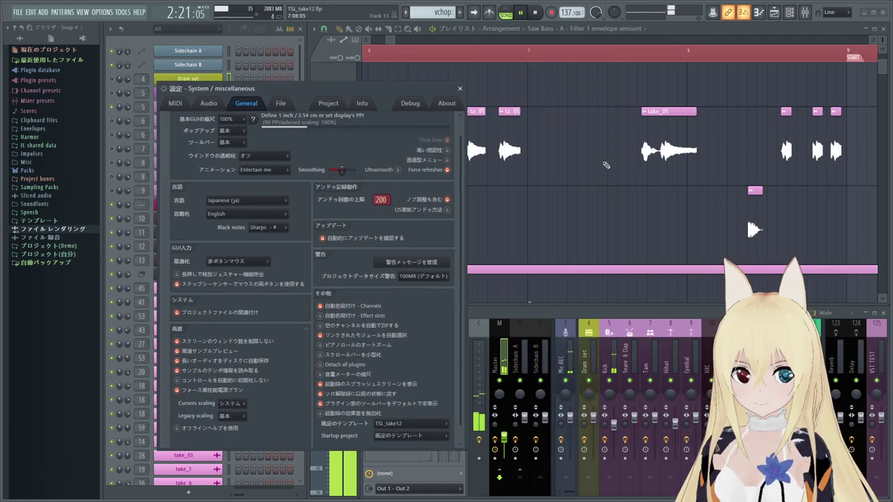
left_click(460, 89)
Select all clips in the playlist and delete them
left_click(512, 117)
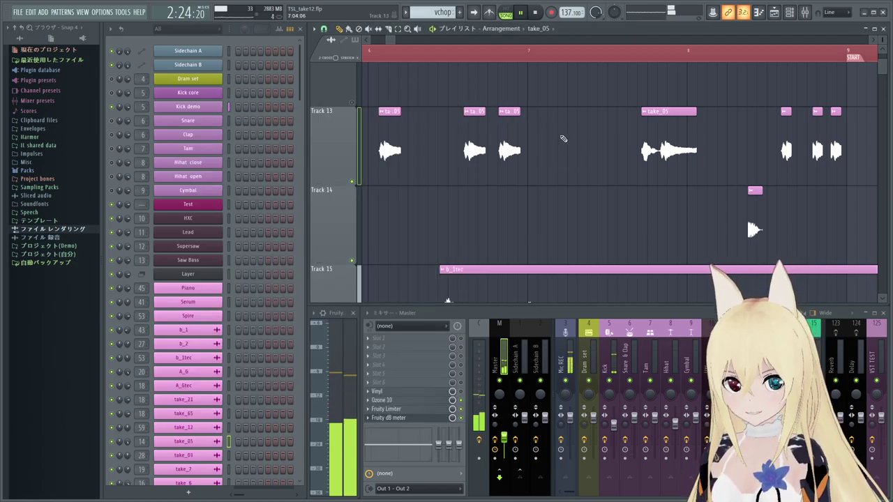
key("ctrl+a")
key("Delete")
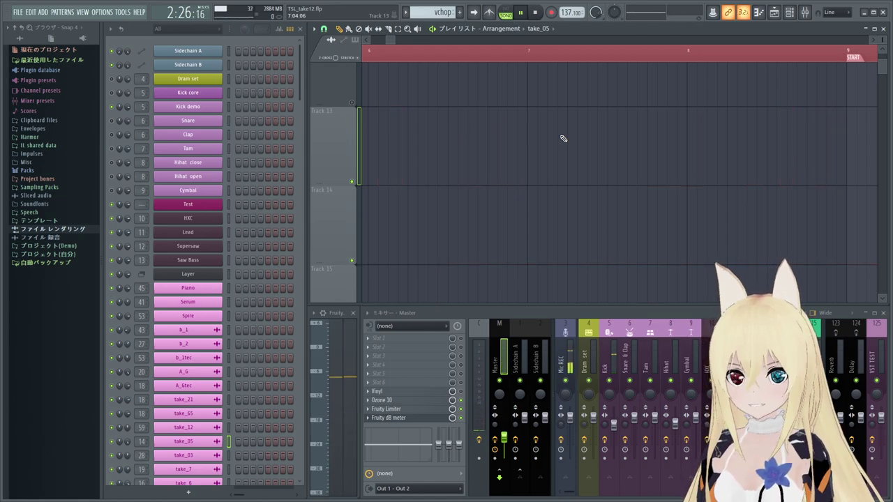
Undo and redo the deletion of all playlist clips repeatedly, ending with the clips restored
key("ctrl+z")
key("ctrl+z")
key("ctrl+z")
key("ctrl+z")
key("ctrl+z")
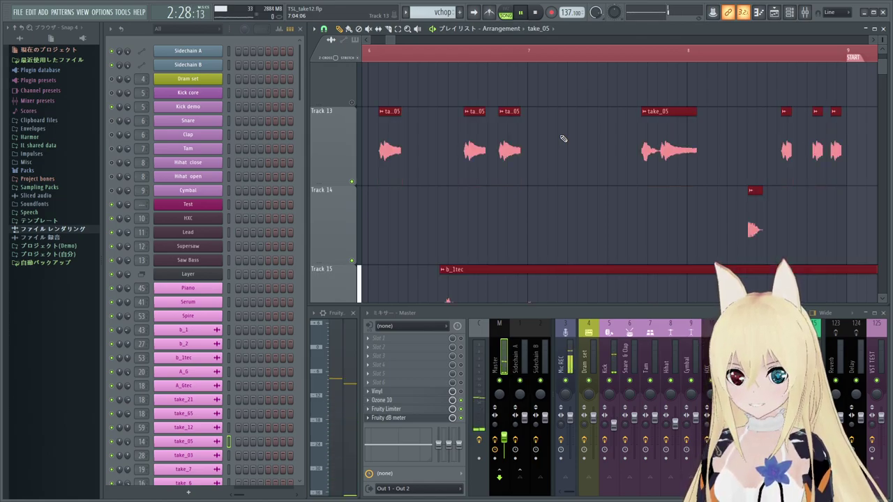
key("ctrl+z")
key("ctrl+z")
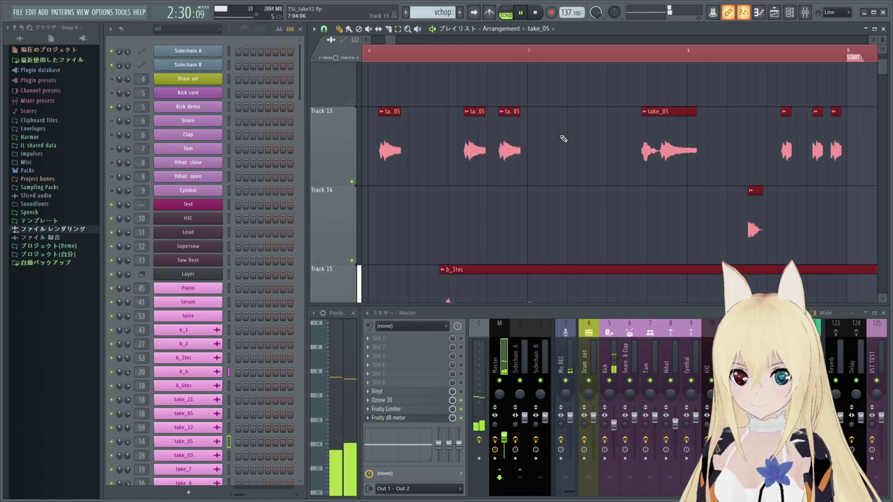
key("ctrl+z")
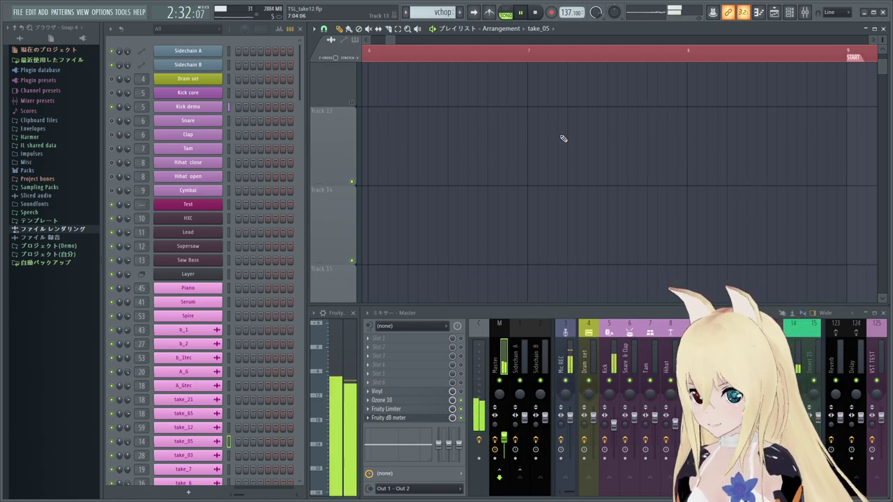
key("ctrl+z")
key("ctrl+z")
key("ctrl+z")
key("ctrl+z")
key("ctrl+z")
key("ctrl+z")
key("ctrl+z")
key("ctrl+z")
key("ctrl+z")
key("ctrl+z")
key("ctrl+z")
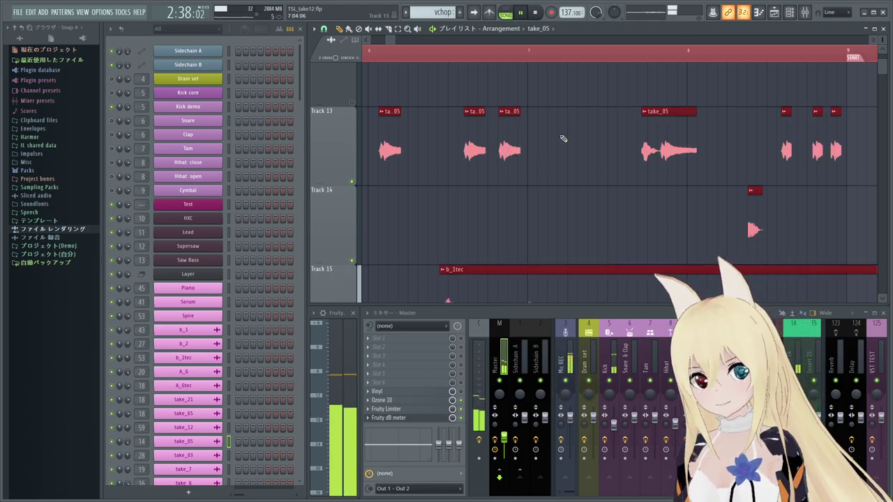
key("ctrl+z")
key("ctrl+z")
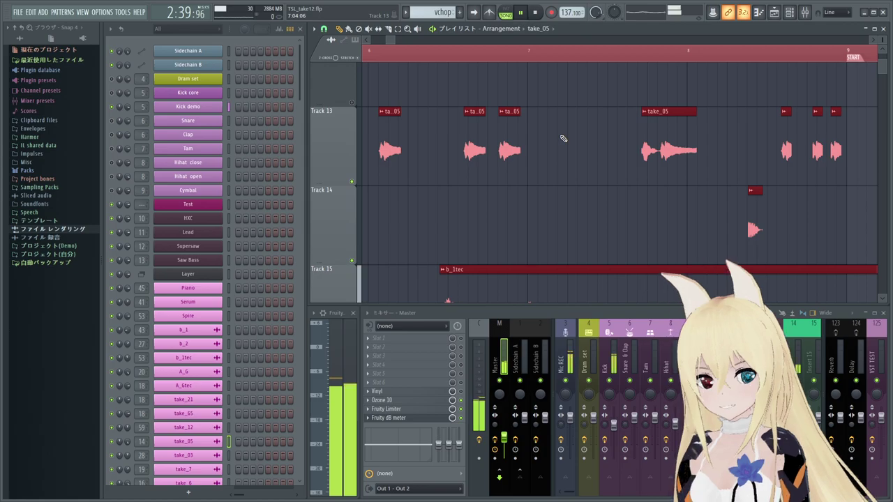
key("ctrl+z")
key("ctrl+z")
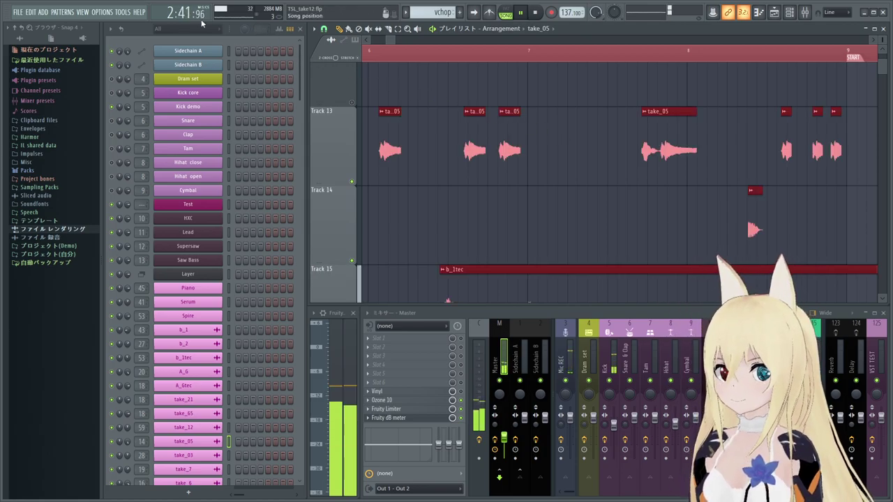
Turn the OS準拠アンドゥ方法 undo option back on in the General settings and close the settings window
left_click(102, 12)
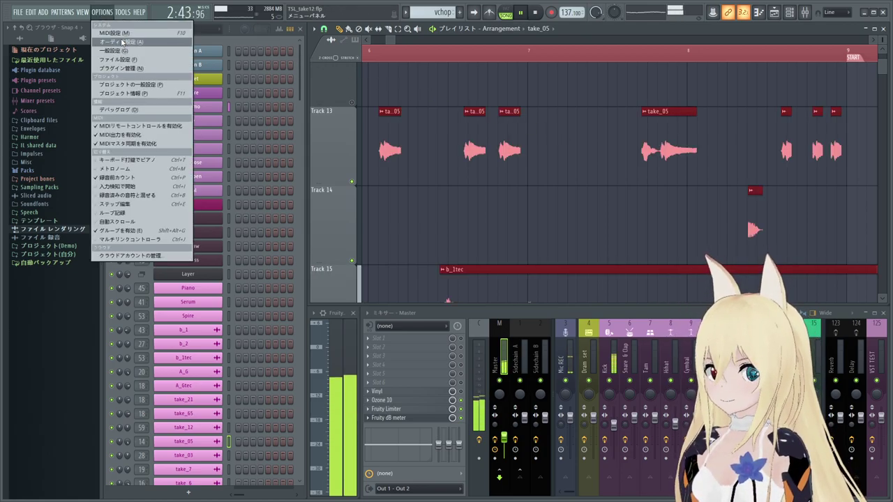
left_click(122, 44)
left_click(247, 108)
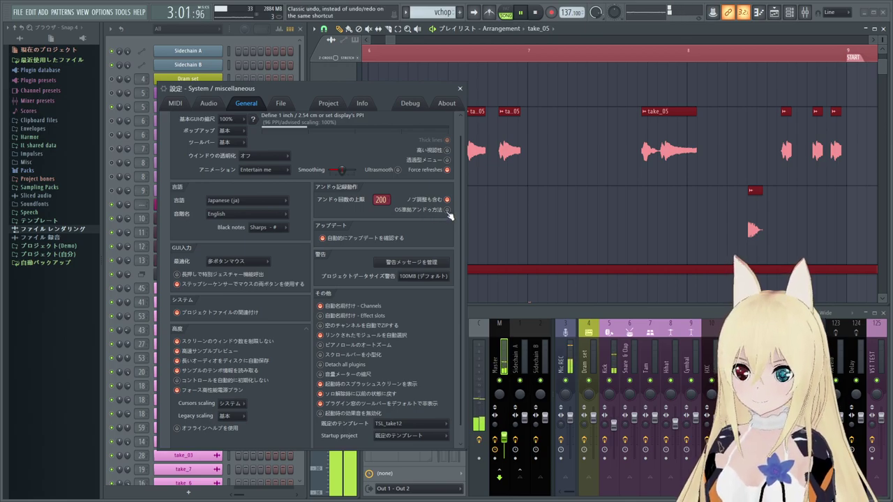
left_click(459, 89)
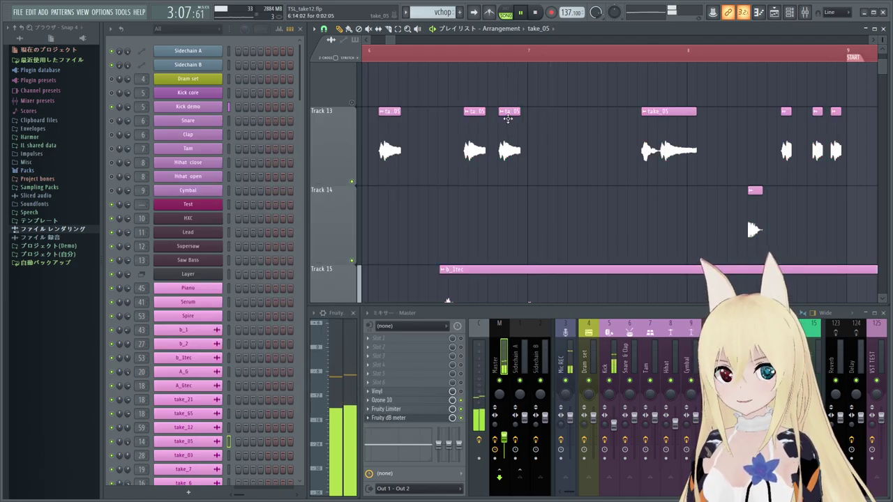
Delete the third take_05 clip on Track 13 and restore it, and repeat the delete-and-undo test with the track's first four clips
right_click(508, 119)
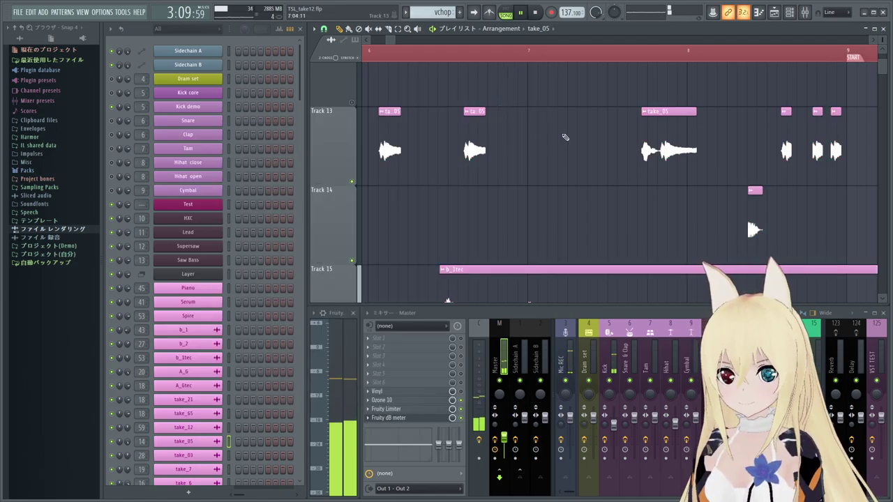
key("ctrl+z")
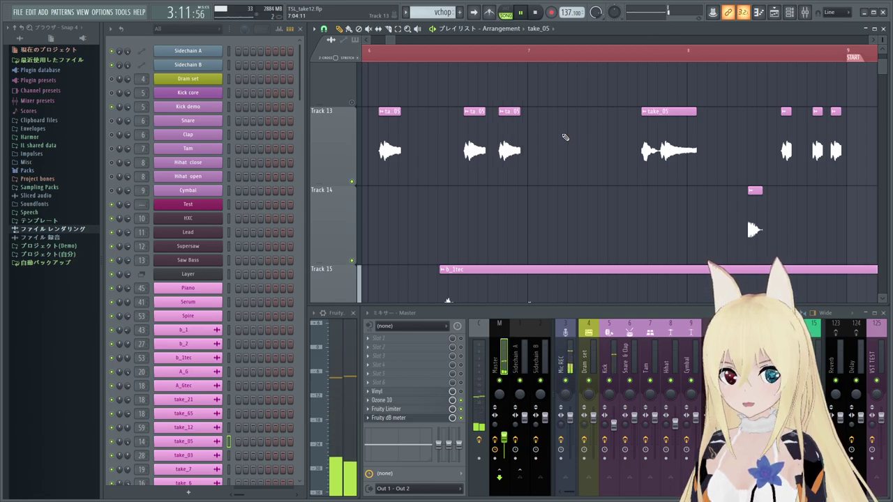
right_click(508, 132)
right_click(474, 139)
right_click(389, 149)
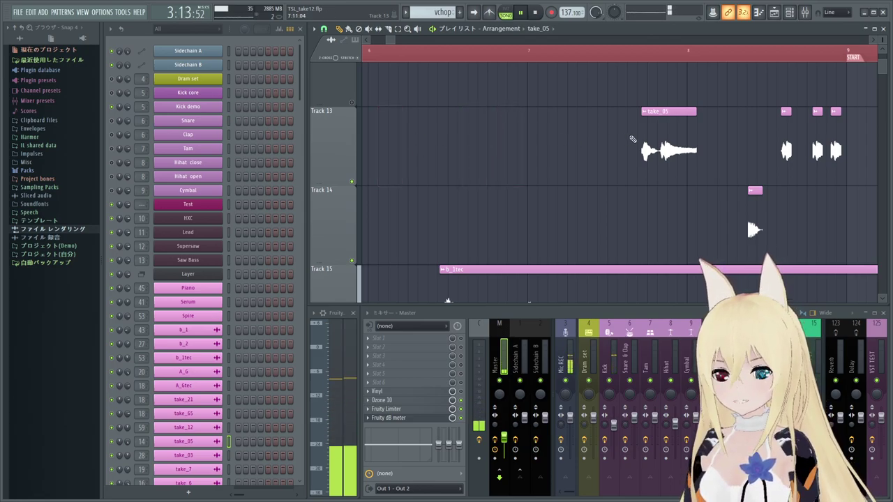
right_click(653, 138)
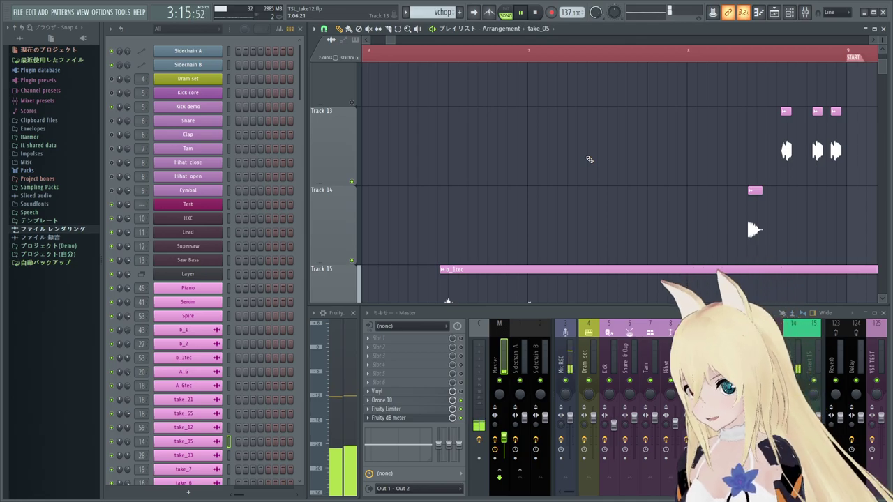
key("ctrl+z")
key("ctrl+z")
key("ctrl+z")
key("ctrl+z")
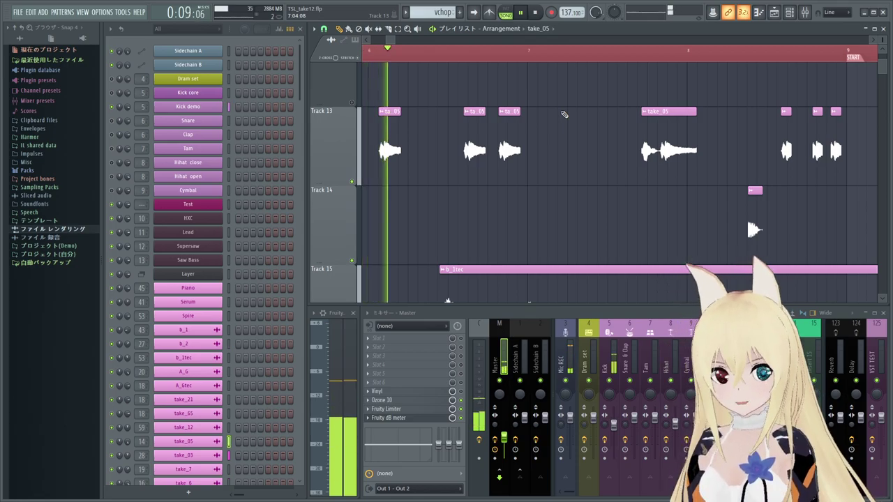
Delete the third take_05 clip on Track 13, undo the deletion, and remove the stray clip above it at bar 7
right_click(518, 142)
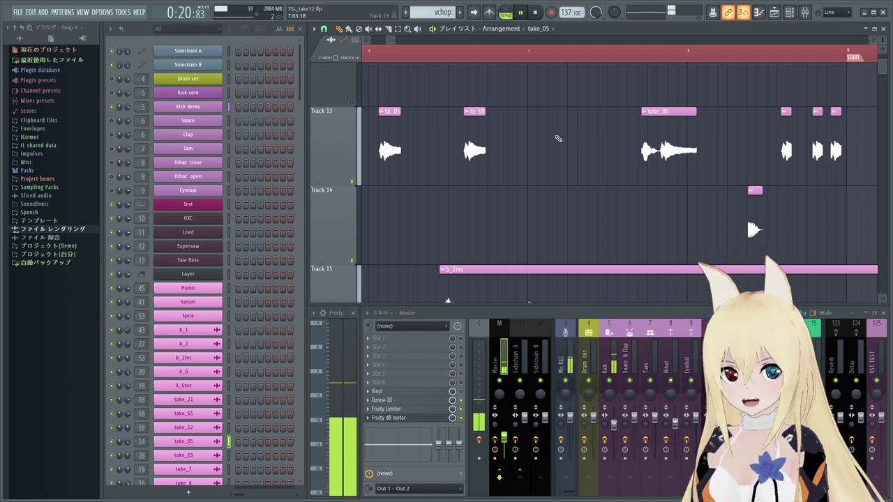
key("ctrl+z")
key("ctrl+z")
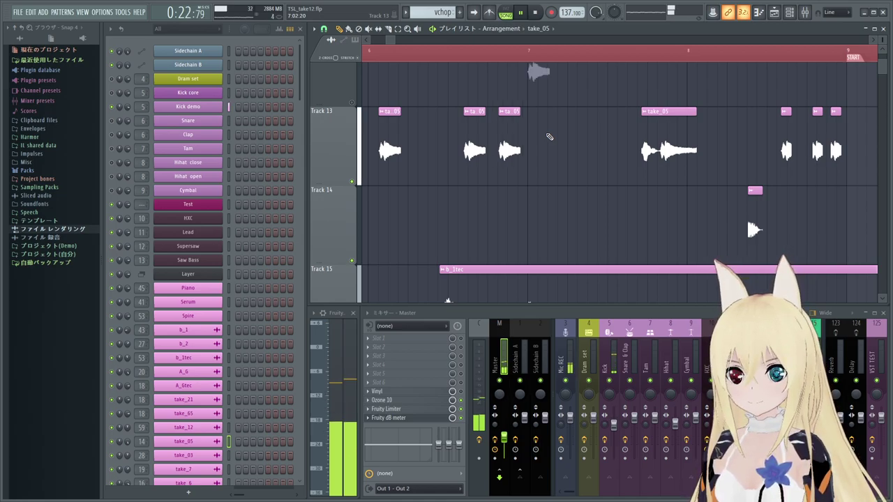
right_click(532, 88)
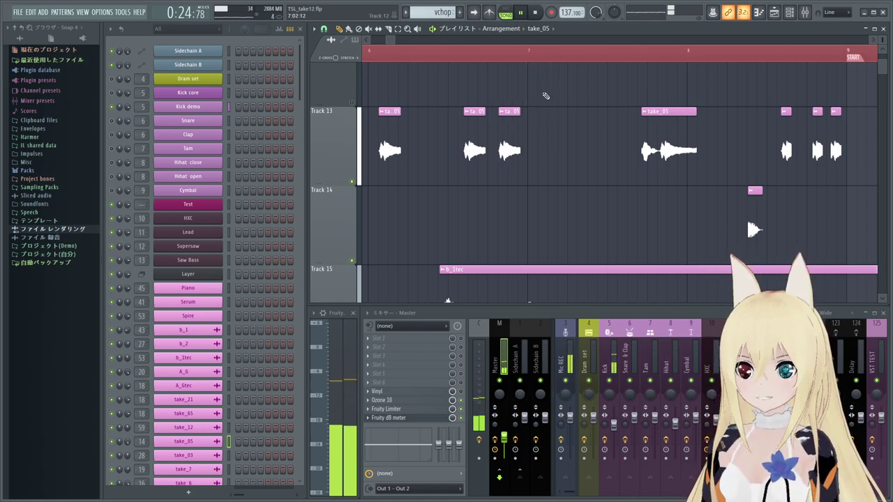
Review the OS準拠アンドゥ方法 undo option in the General settings, leaving it enabled, and close the settings window
left_click(102, 12)
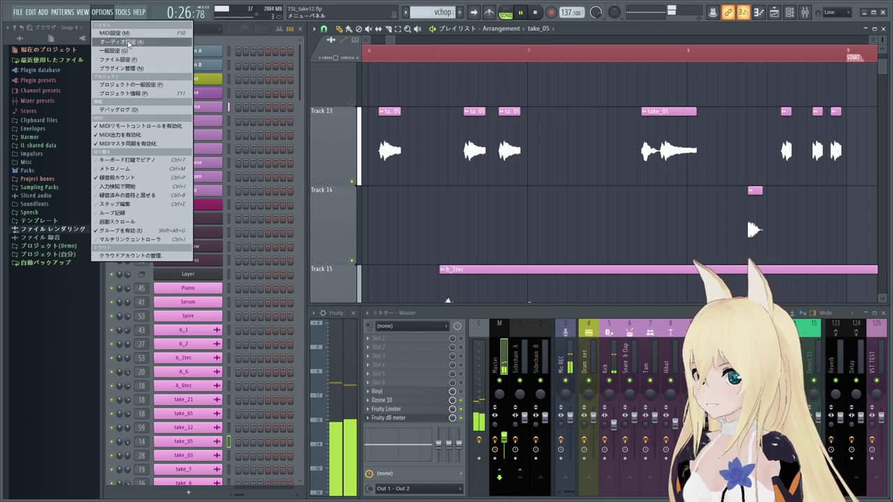
left_click(122, 39)
left_click(246, 103)
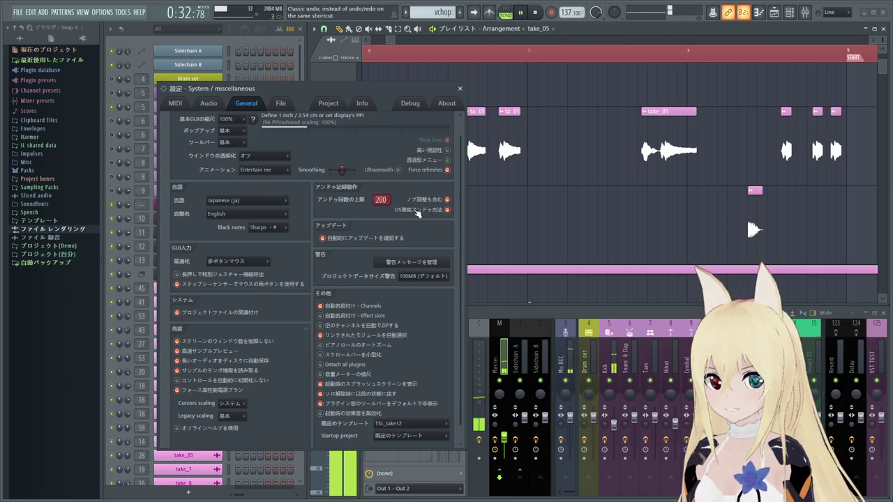
left_click(447, 210)
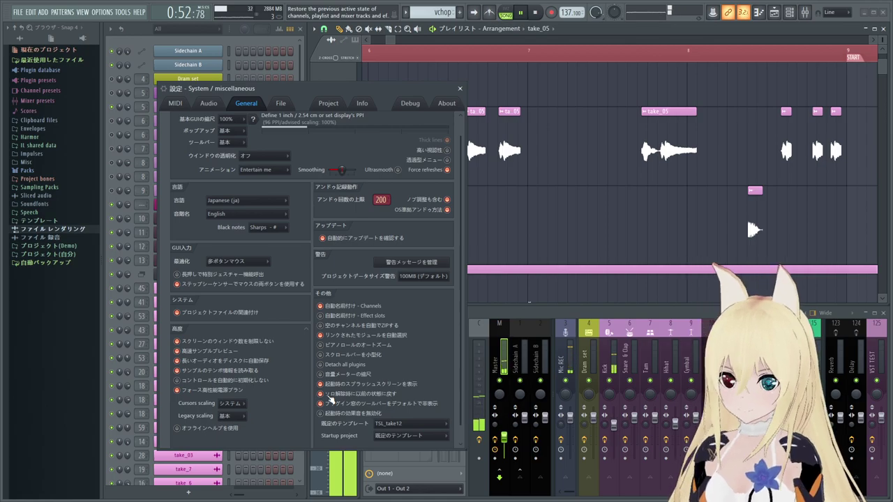
left_click(460, 88)
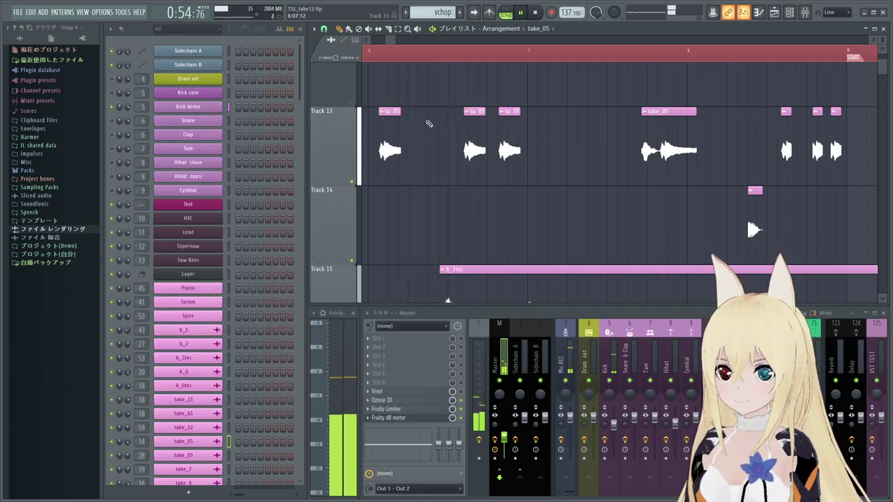
Look through the general Tools commands and the playlist's own Edit, snap and picker-panel options
left_click(120, 12)
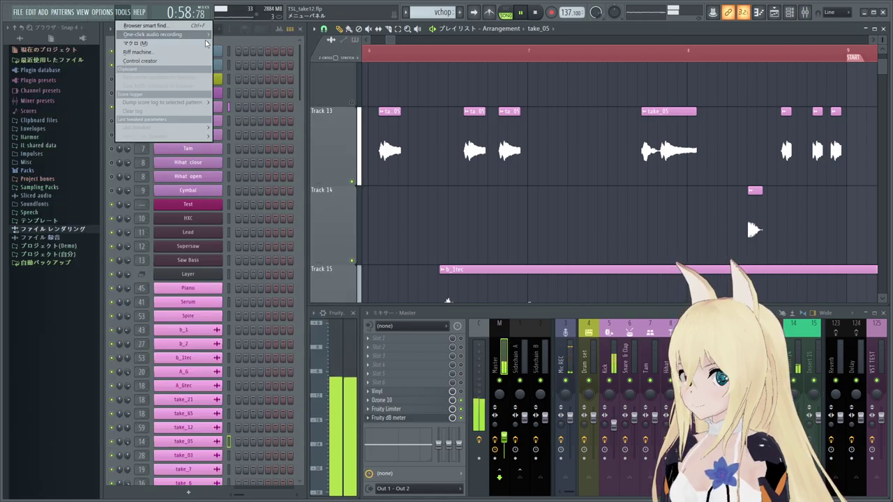
left_click(313, 40)
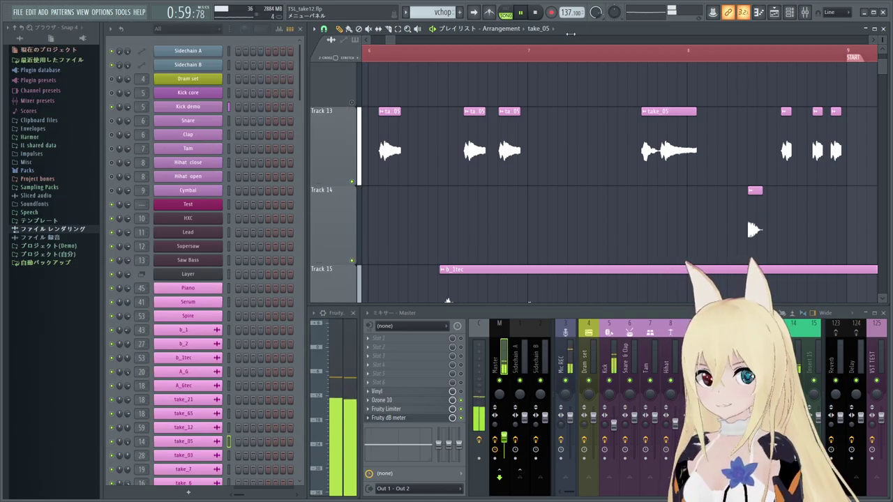
left_click(316, 30)
mouse_move(329, 67)
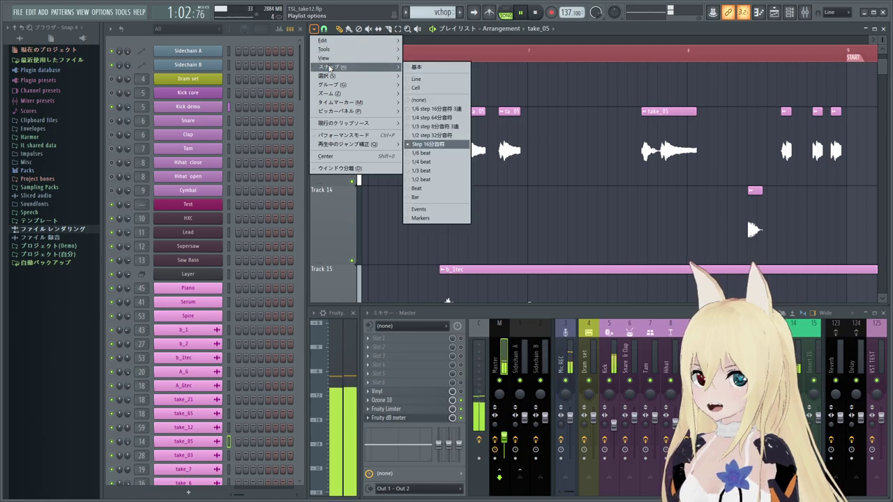
mouse_move(342, 42)
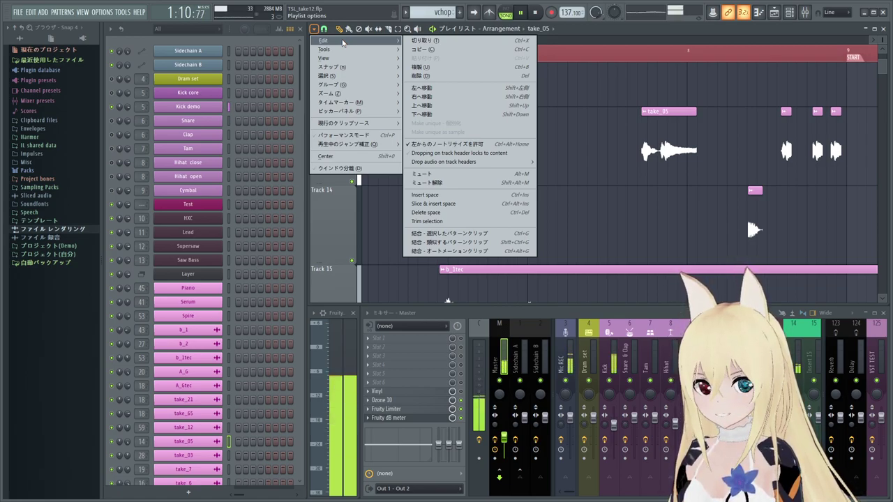
mouse_move(348, 105)
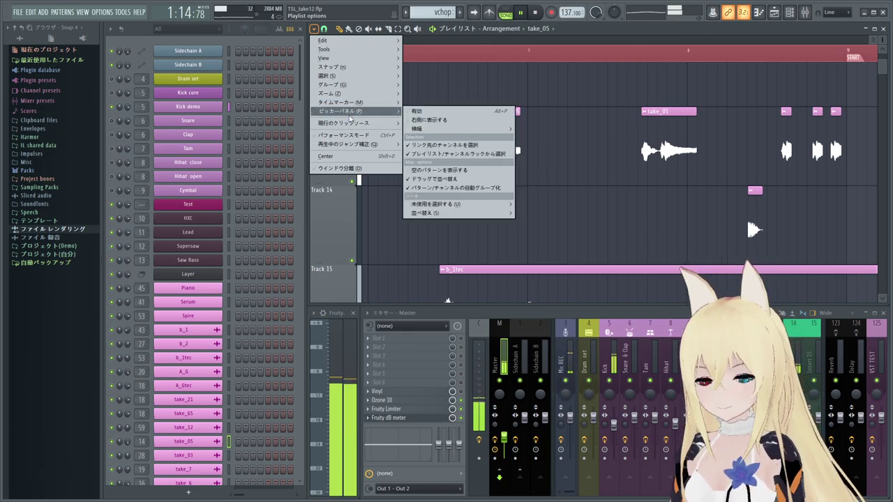
Review the commands available for playlist Track 14 and for the mixer's Master track, including channel routing
right_click(323, 217)
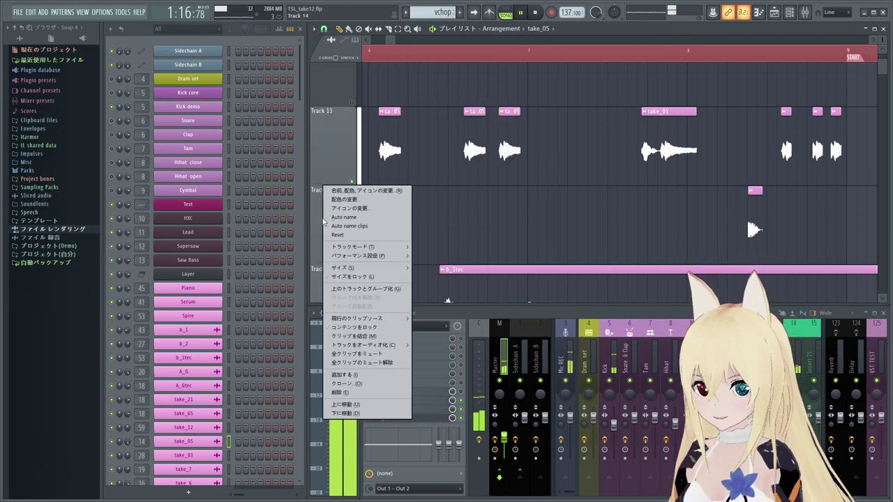
left_click(474, 310)
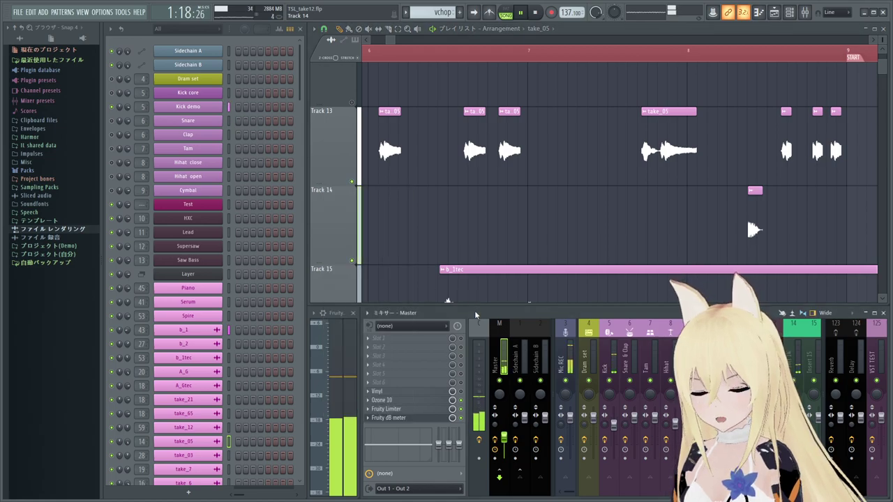
right_click(367, 316)
mouse_move(377, 316)
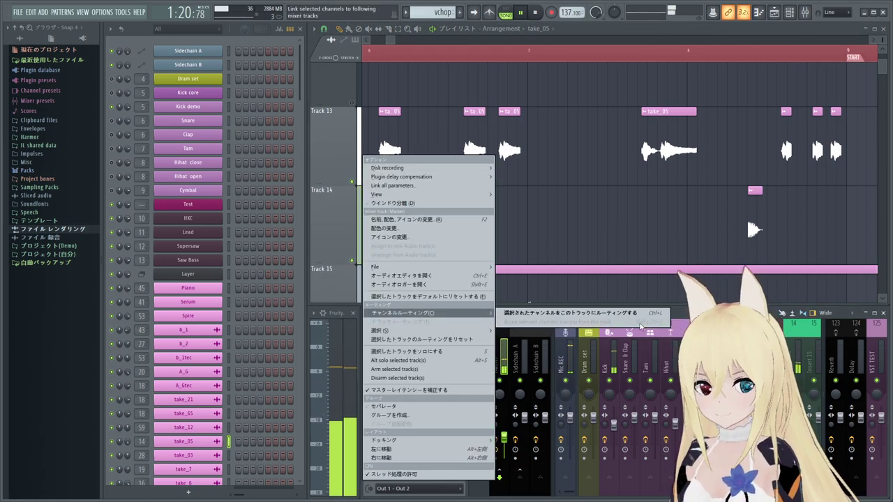
left_click(360, 297)
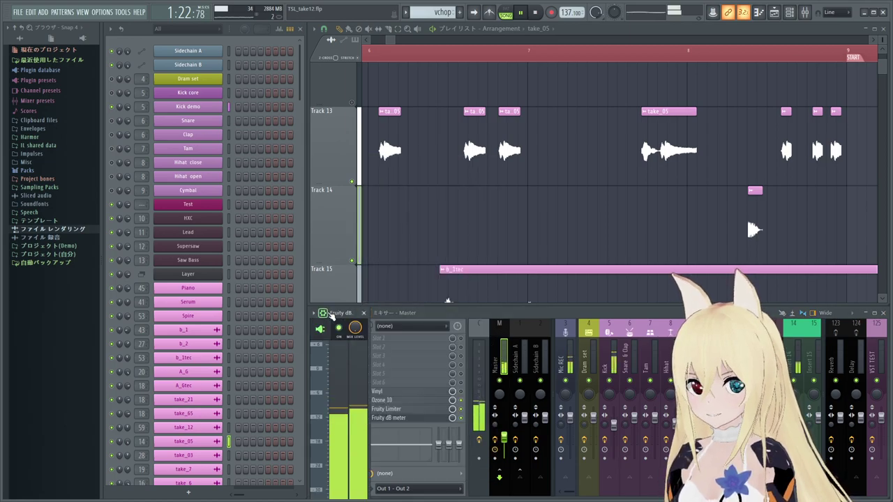
left_click(429, 314)
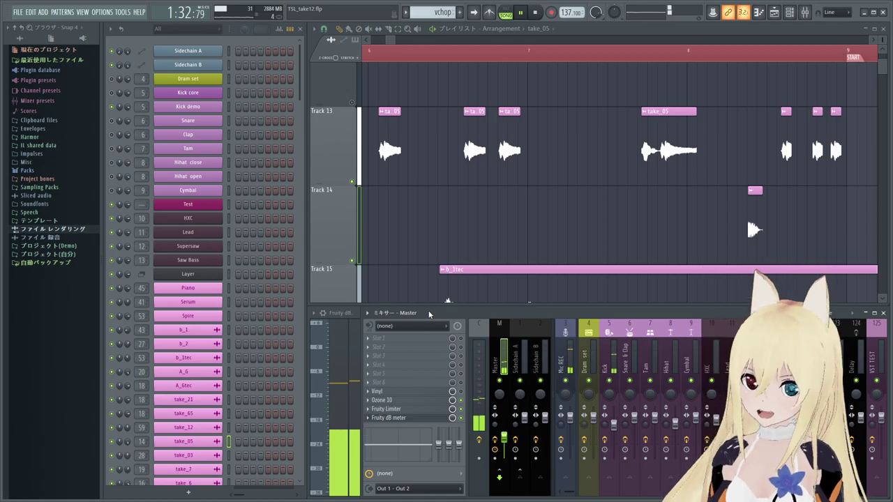
Bring up the HXC plugin window, and review the Tools commands in the Piano channel's piano roll
left_click(208, 221)
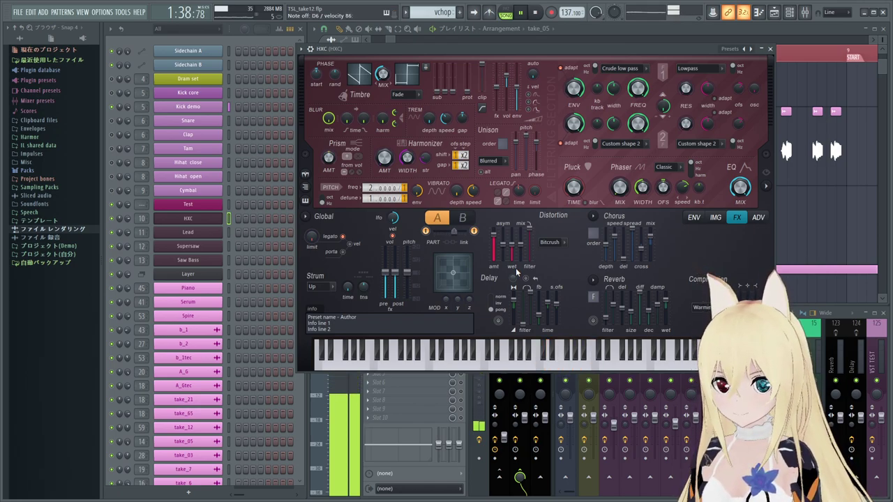
left_click(229, 218)
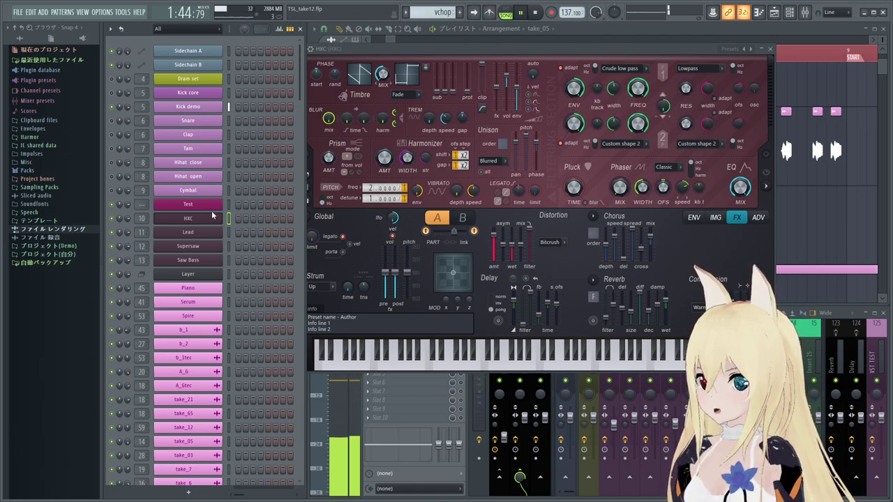
right_click(203, 290)
left_click(209, 288)
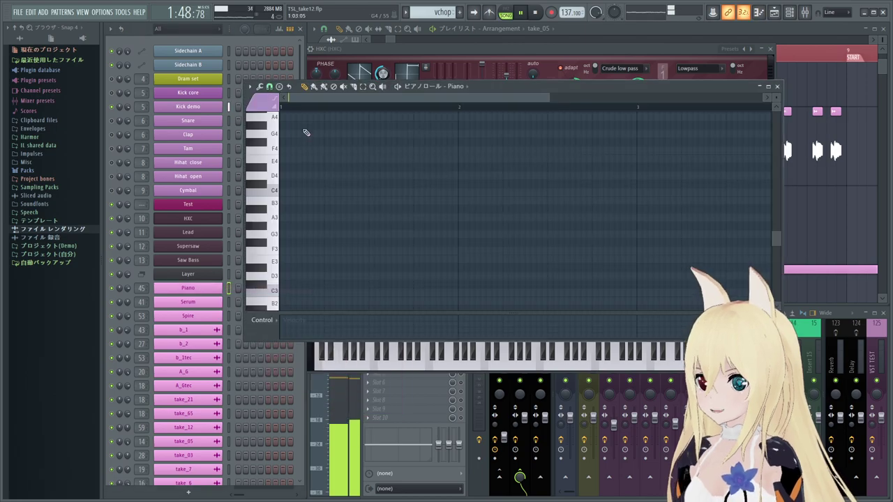
left_click(250, 88)
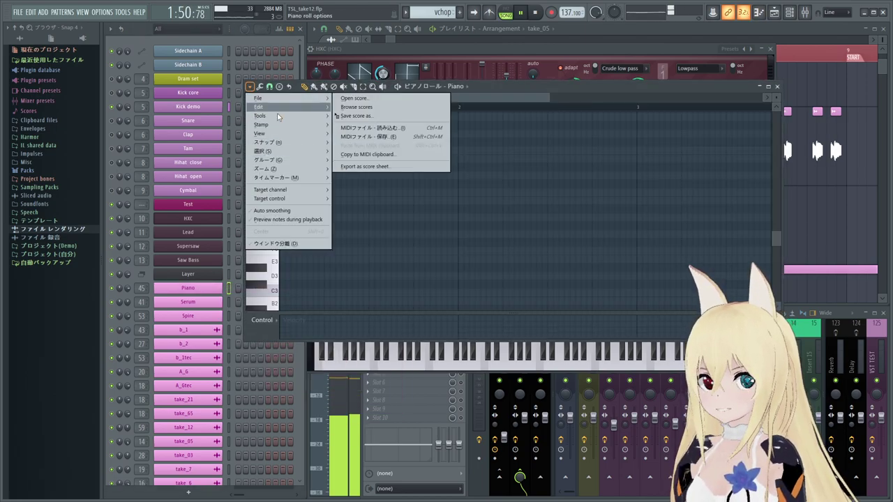
mouse_move(279, 127)
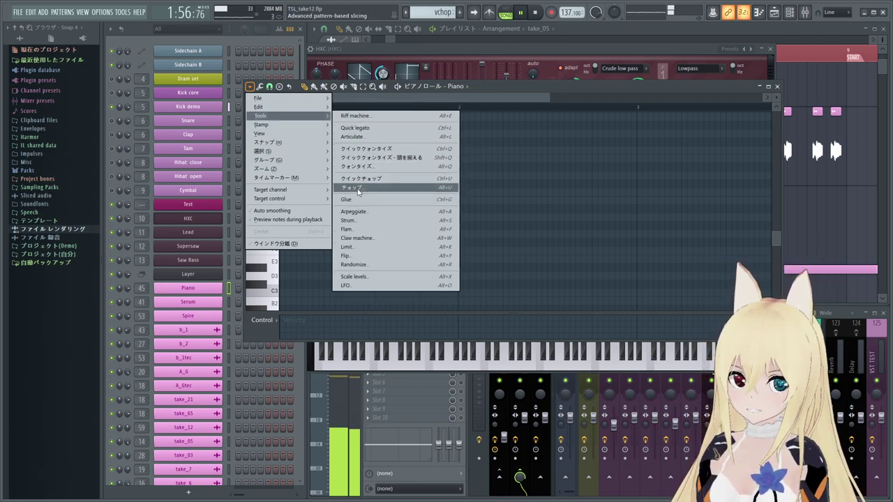
Draw a D4 note about 1.4 bars long in the Piano channel's piano roll
left_click(648, 86)
left_click_drag(352, 179, 566, 187)
left_click_drag(369, 178, 592, 178)
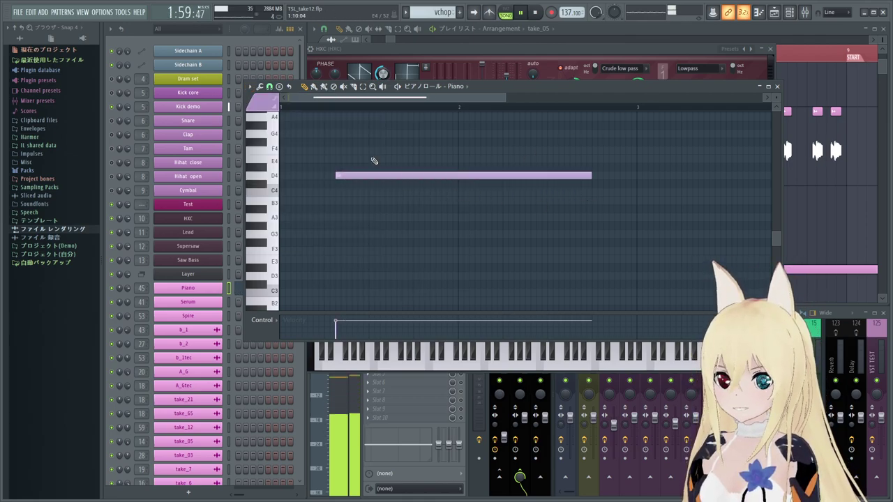
Try the chopper on the D4 note with a changed Time mul for finer slices, cancel it, and delete the note
left_click(249, 86)
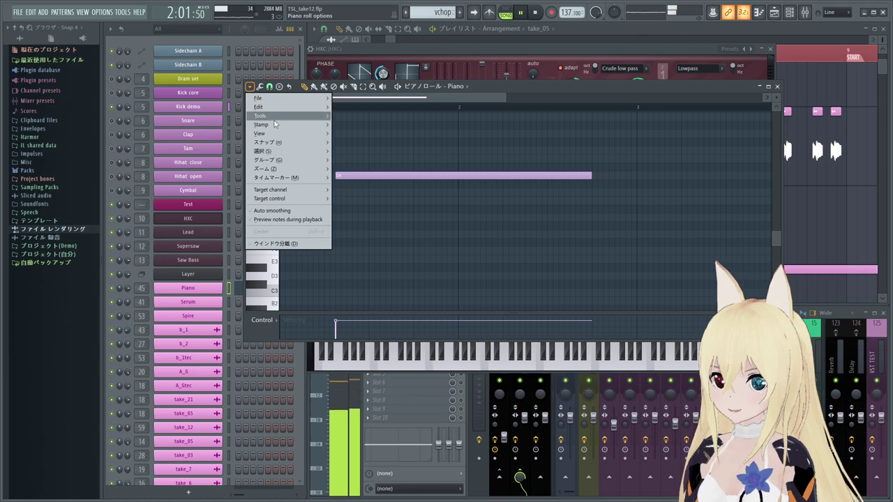
mouse_move(290, 114)
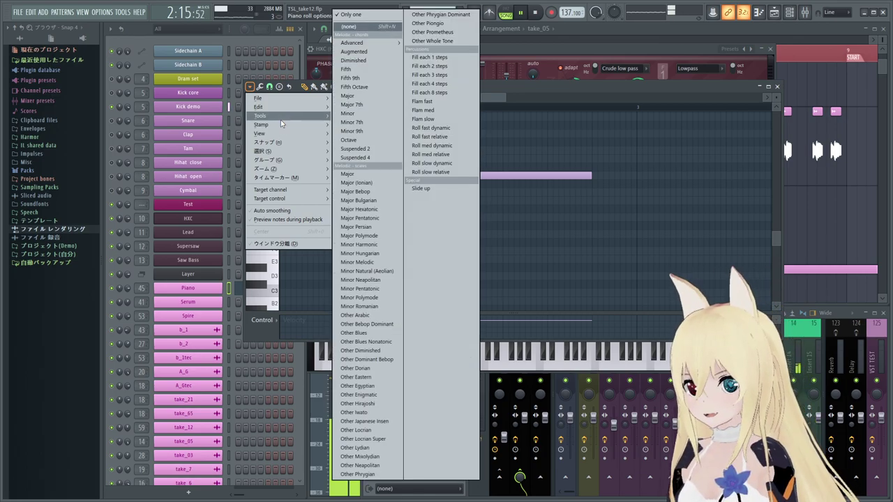
left_click(380, 186)
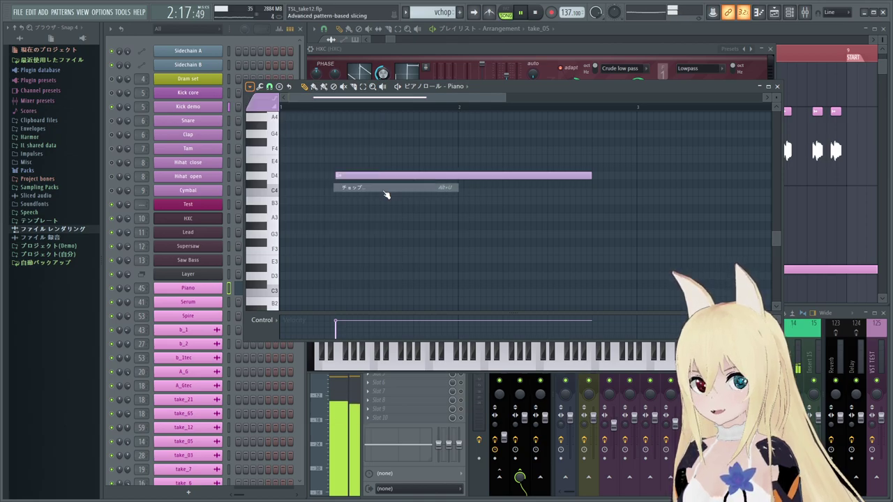
left_click_drag(464, 184, 494, 209)
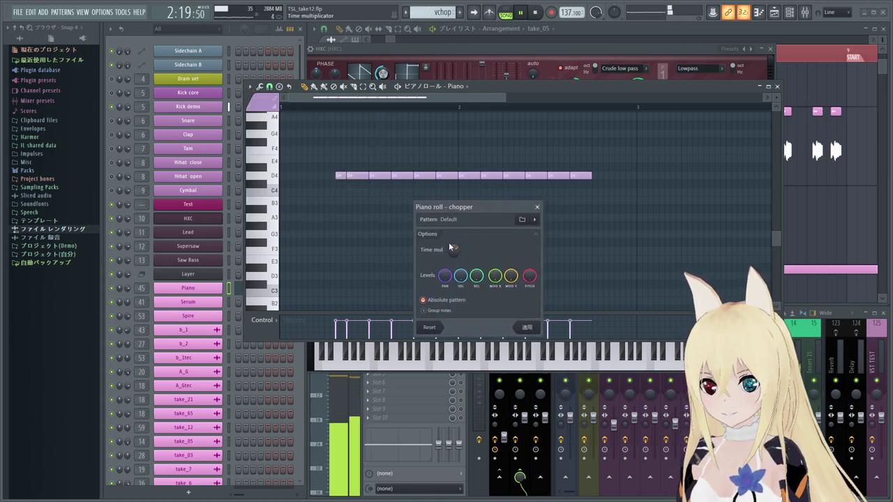
left_click_drag(454, 250, 454, 268)
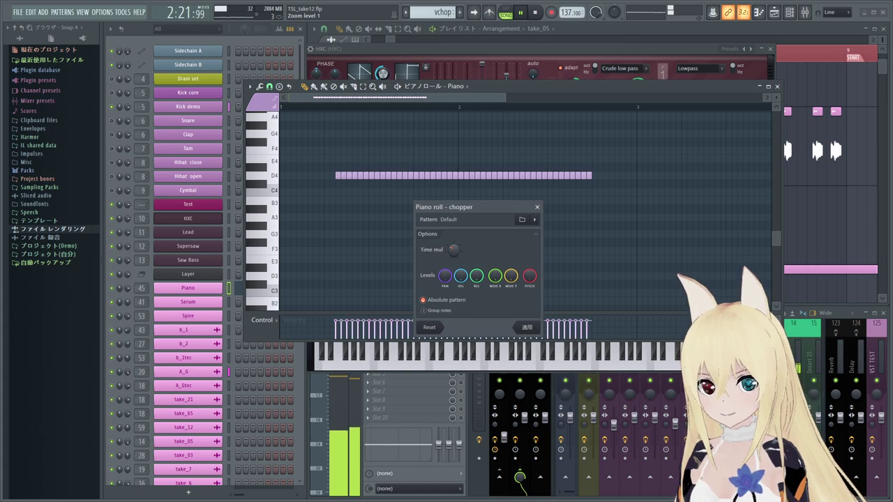
left_click(536, 208)
right_click(361, 175)
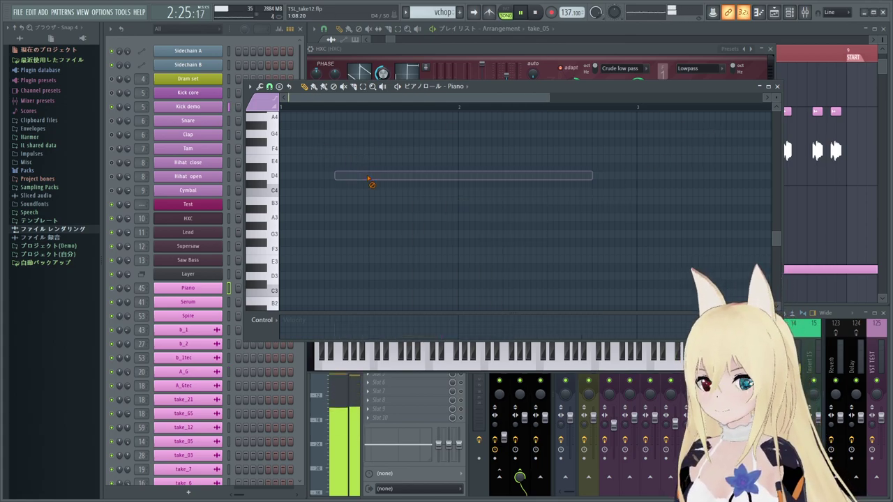
Review the piano roll's View, grouping and time-marker options, and close the piano roll
left_click(249, 87)
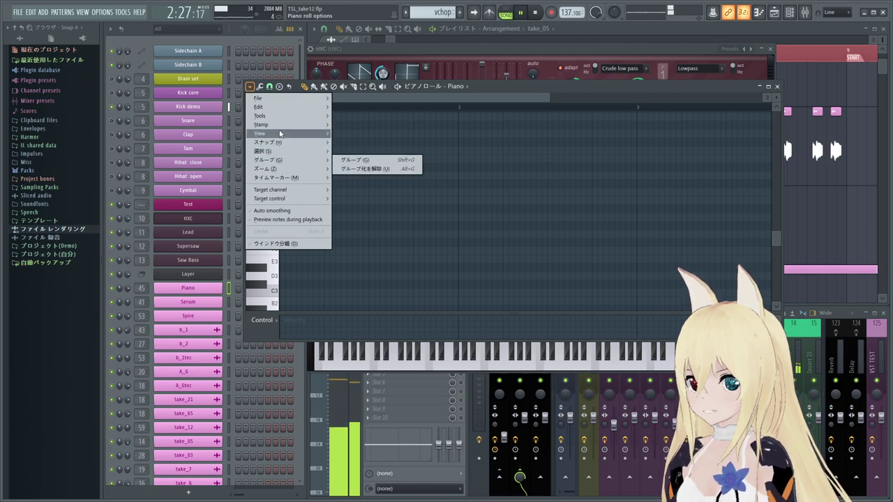
mouse_move(287, 116)
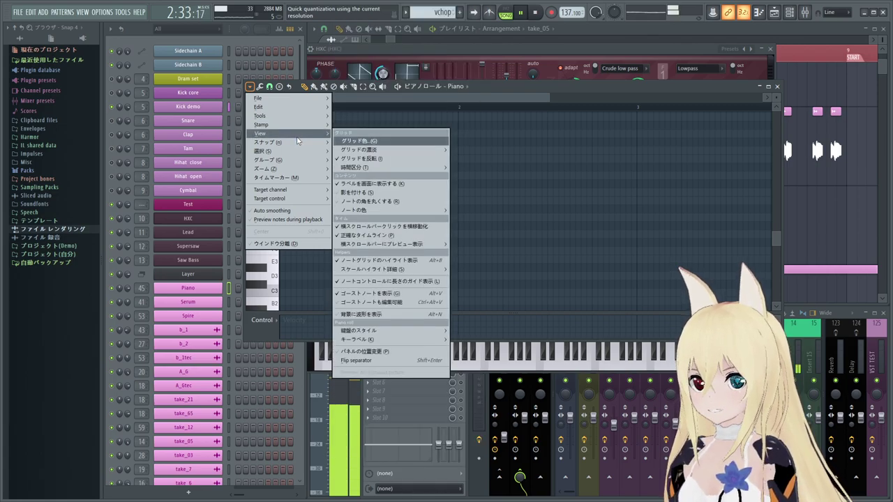
mouse_move(295, 150)
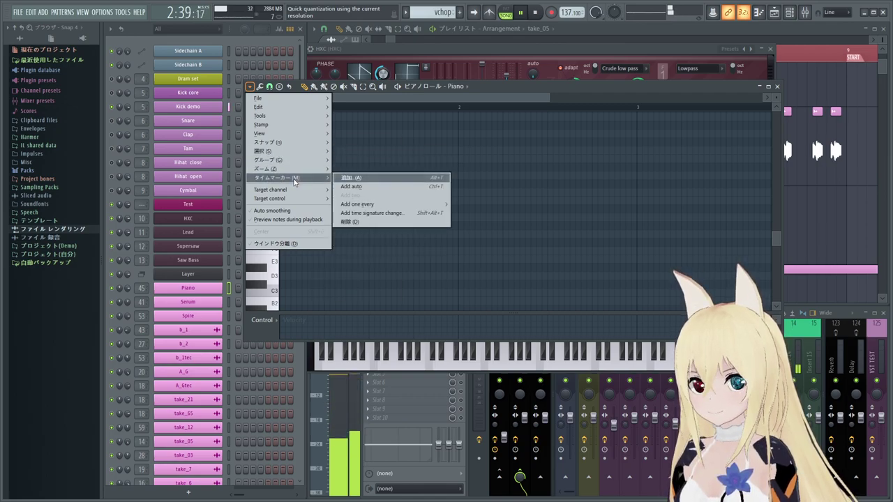
left_click(248, 90)
left_click(778, 89)
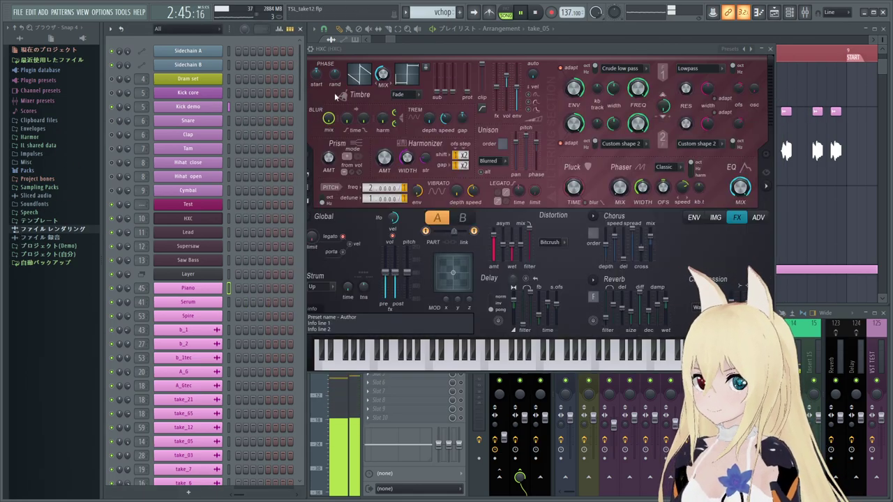
Review the HXC plugin window's options, including the スマートディセーブル setting, and close the plugin
left_click_drag(376, 52, 399, 51)
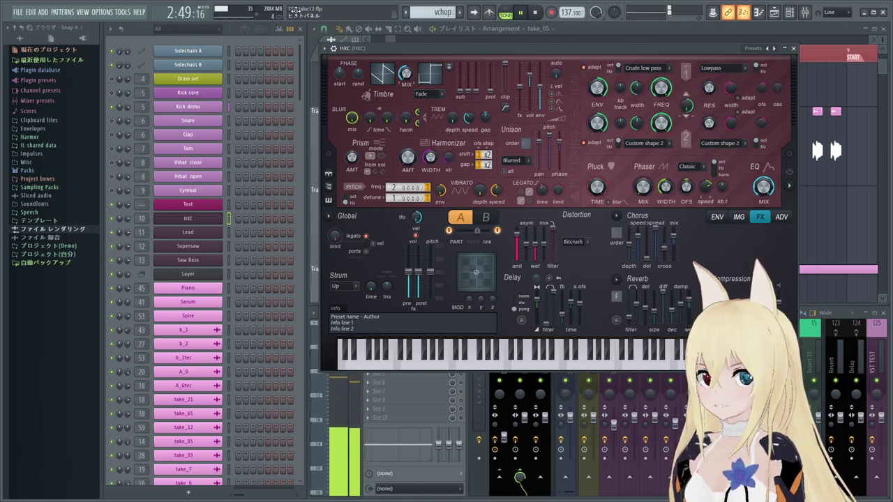
left_click(334, 48)
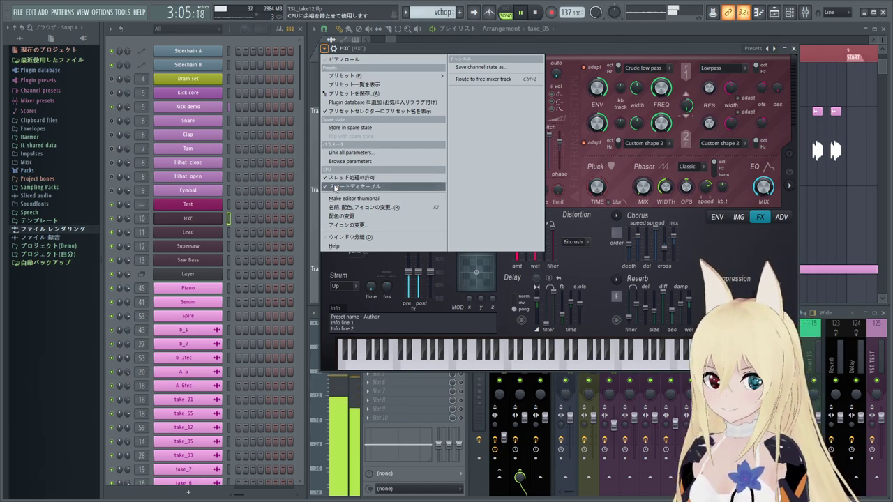
left_click(794, 49)
left_click(794, 49)
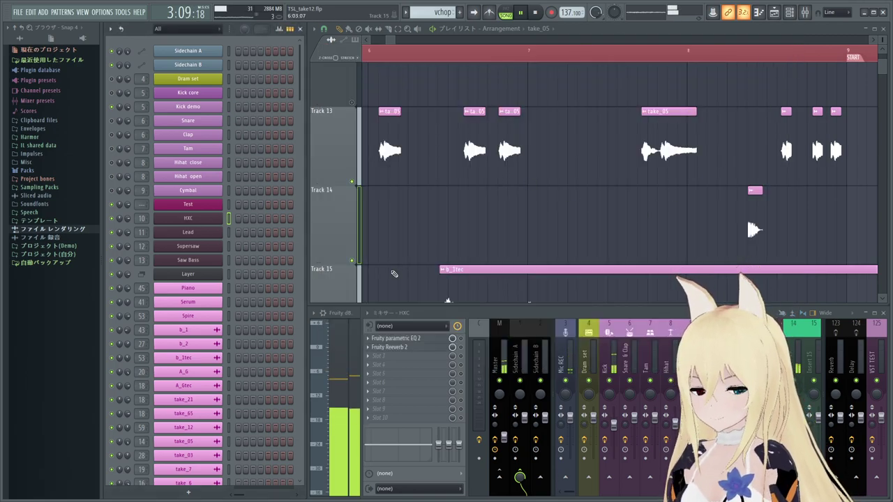
Narrow the Fruity dB meter window beside the mixer
left_click(350, 312)
left_click_drag(368, 317, 346, 315)
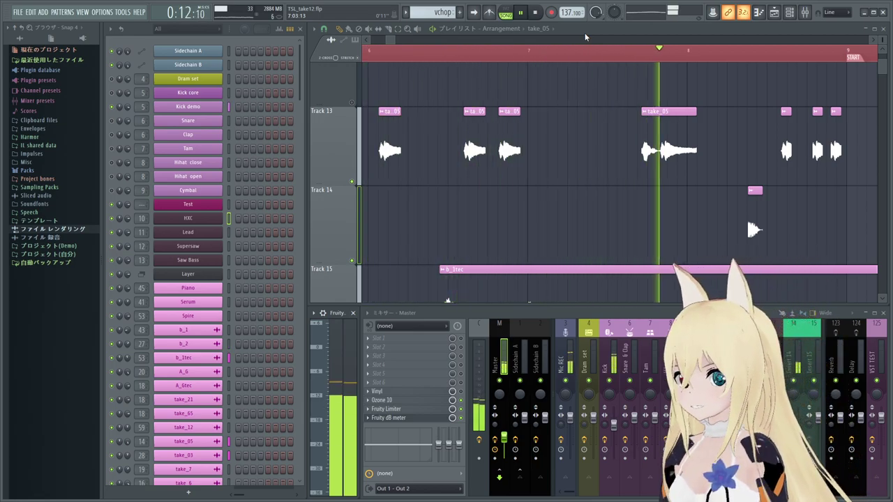
Look through the system and recording options and the commands available for the Piano channel
left_click(78, 13)
mouse_move(101, 12)
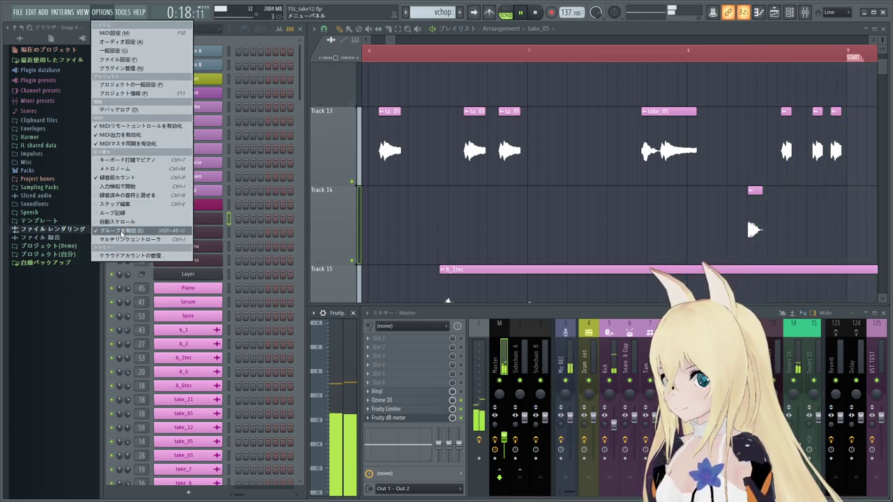
left_click(569, 32)
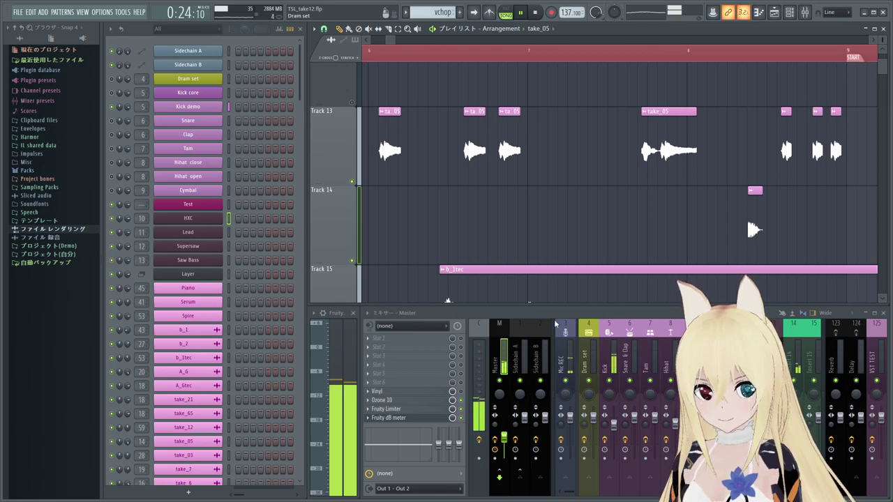
right_click(208, 292)
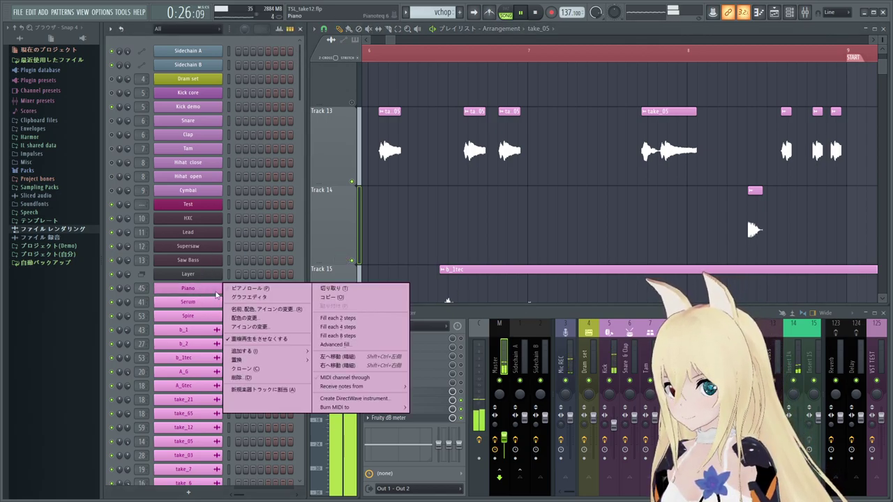
left_click(201, 293)
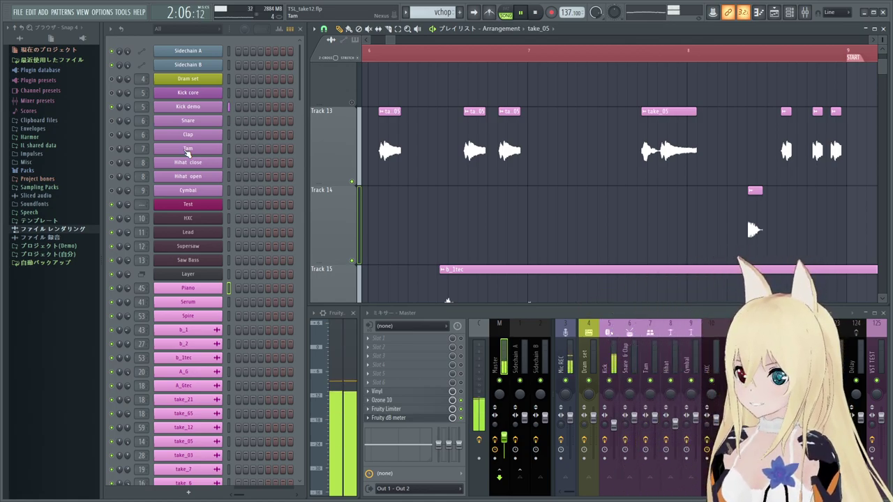
left_click_drag(649, 200, 516, 236)
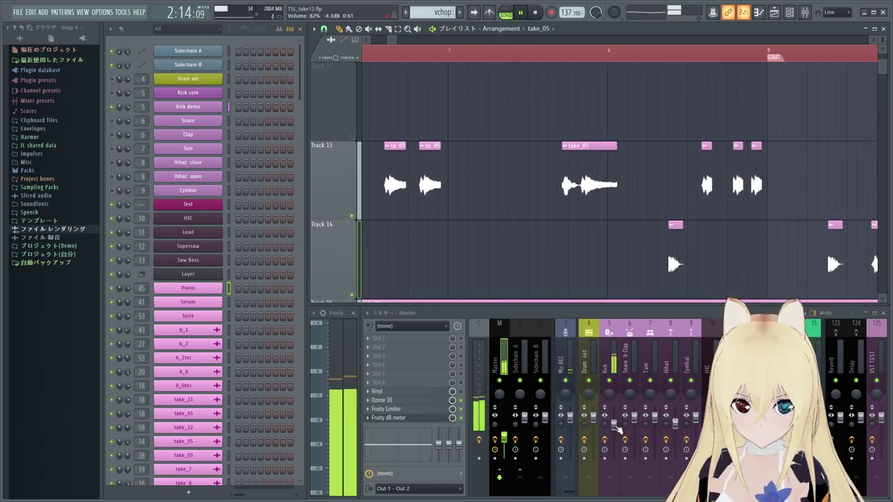
Raise the Kick track's volume fader level with the neighbouring drum tracks, and select Insert 14 in the mixer
left_click_drag(614, 425, 615, 418)
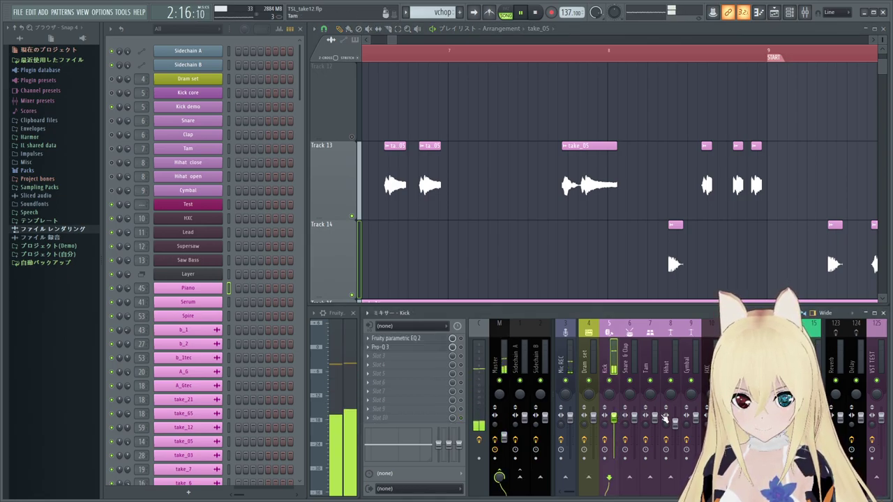
left_click(793, 426)
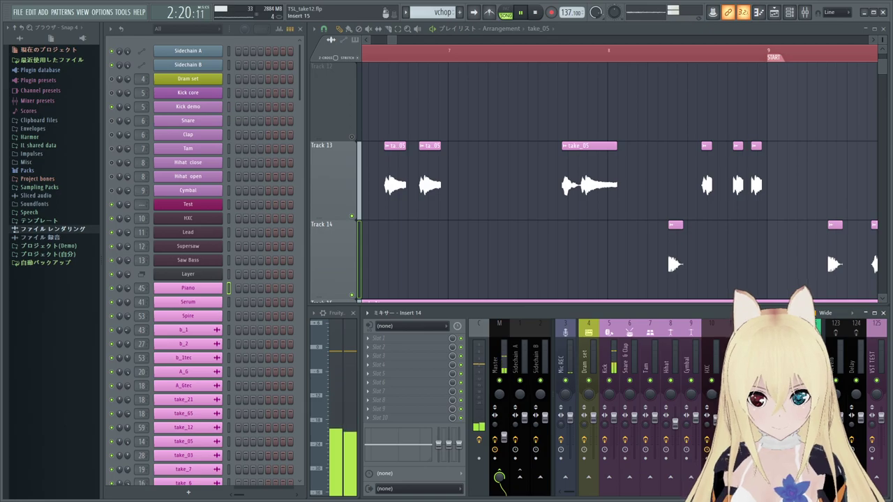
scroll(814, 419, "down", 3)
scroll(511, 432, "up", 3)
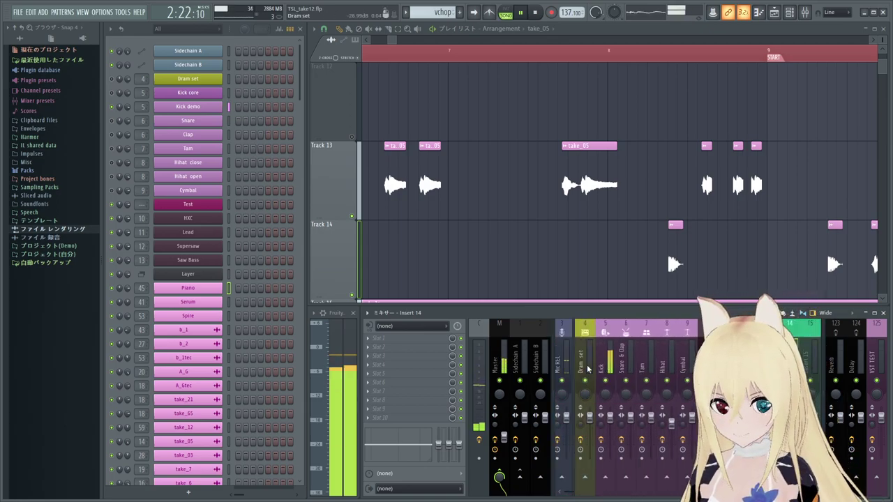
Adjust the Master volume, first to 81% and finally slightly lower, while replaying the song from late in bar 6
left_click(489, 357)
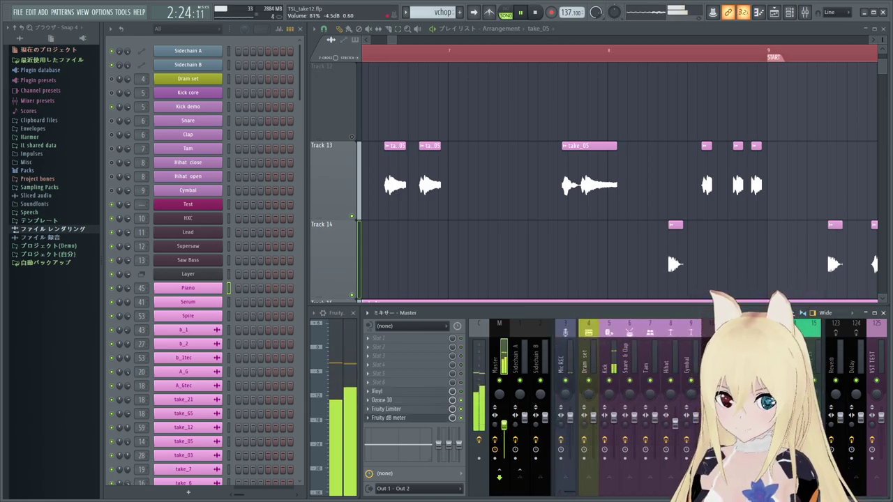
left_click(388, 52)
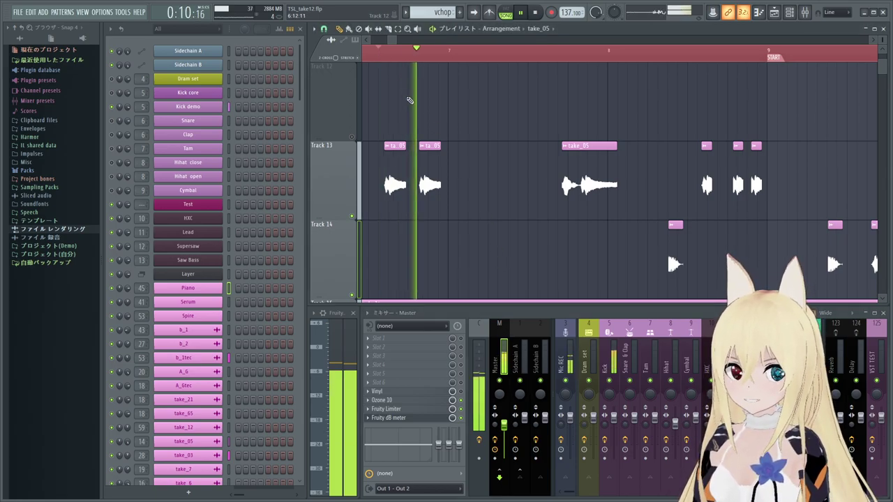
key("space")
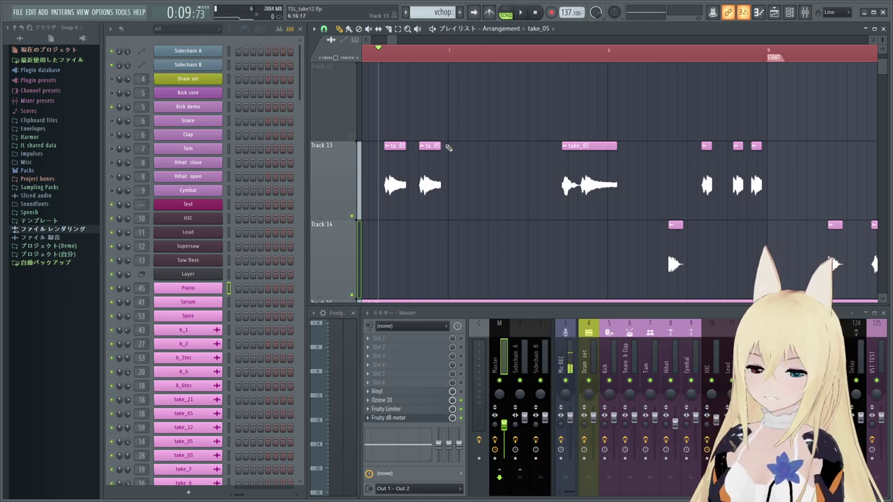
key("space")
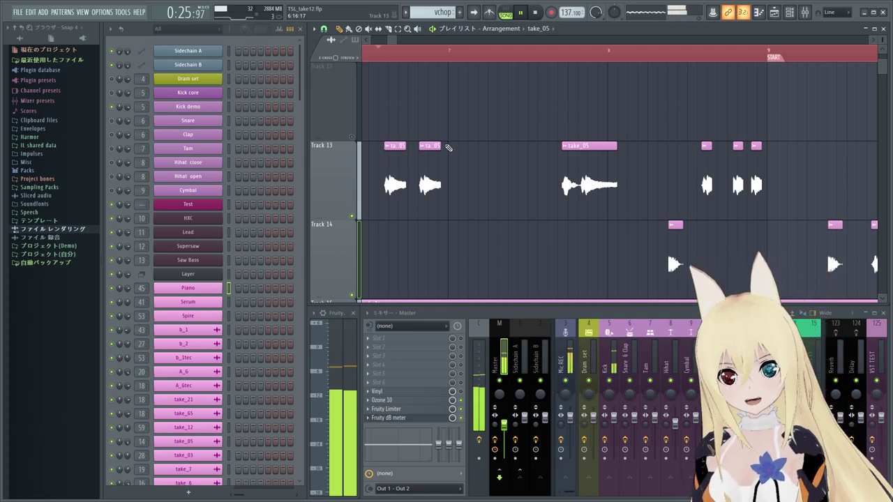
left_click_drag(504, 425, 504, 435)
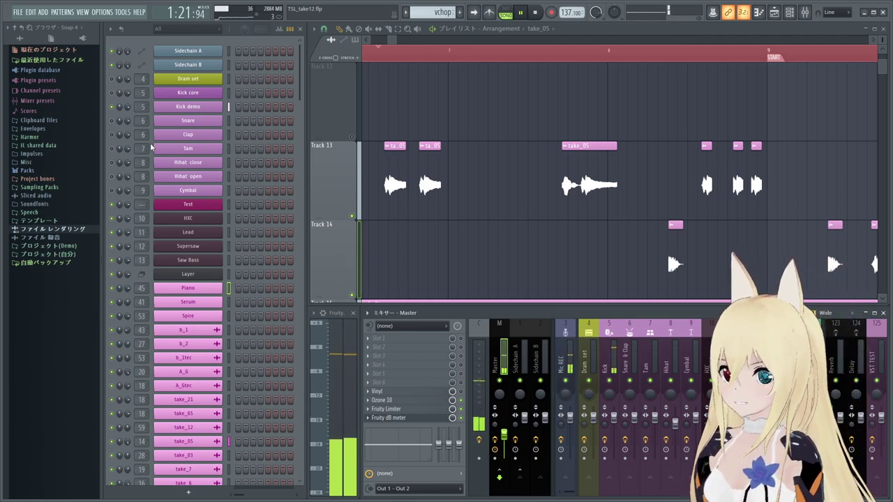
Review the HXC channel's Harmor plugin and its About page, return to the main controls, and close the plugin
left_click(213, 219)
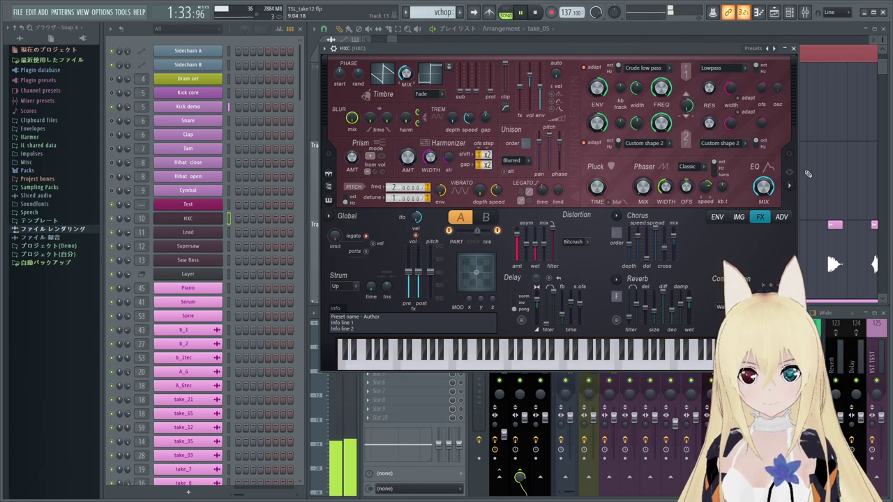
left_click(335, 178)
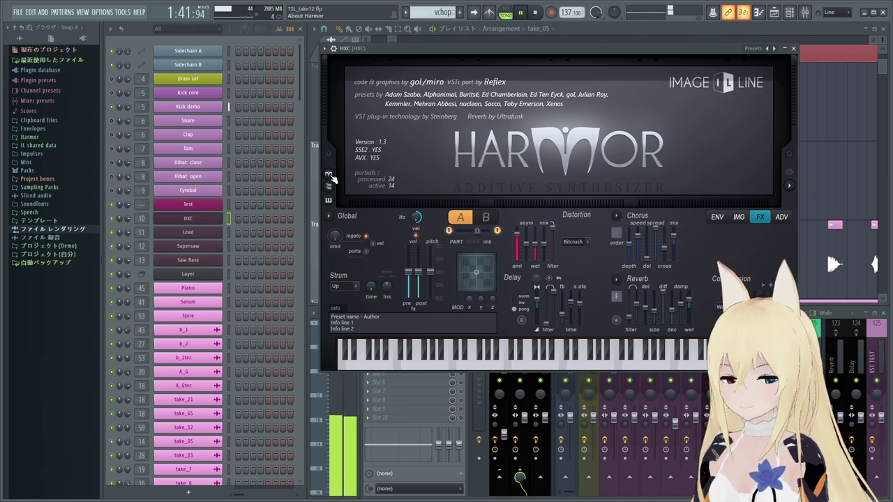
left_click(335, 177)
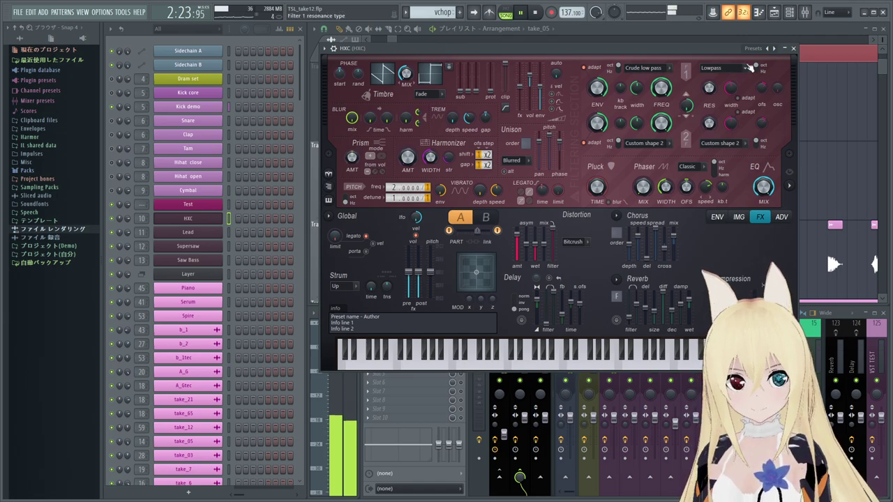
left_click(793, 49)
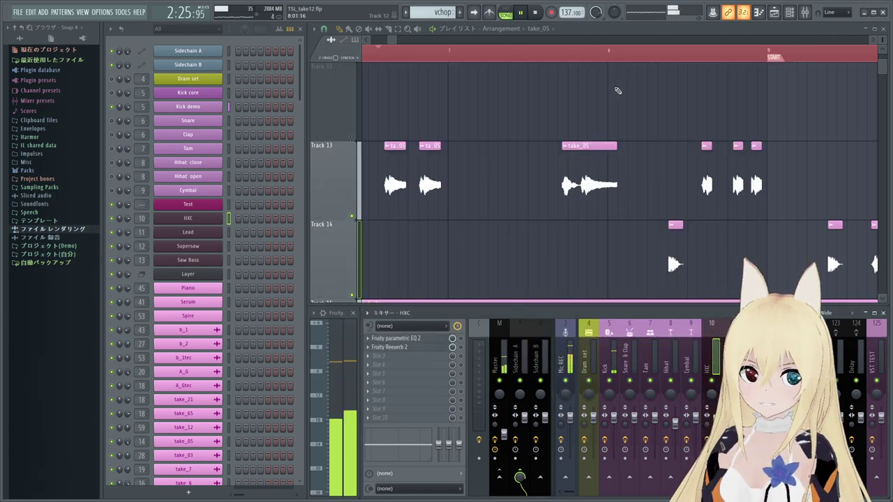